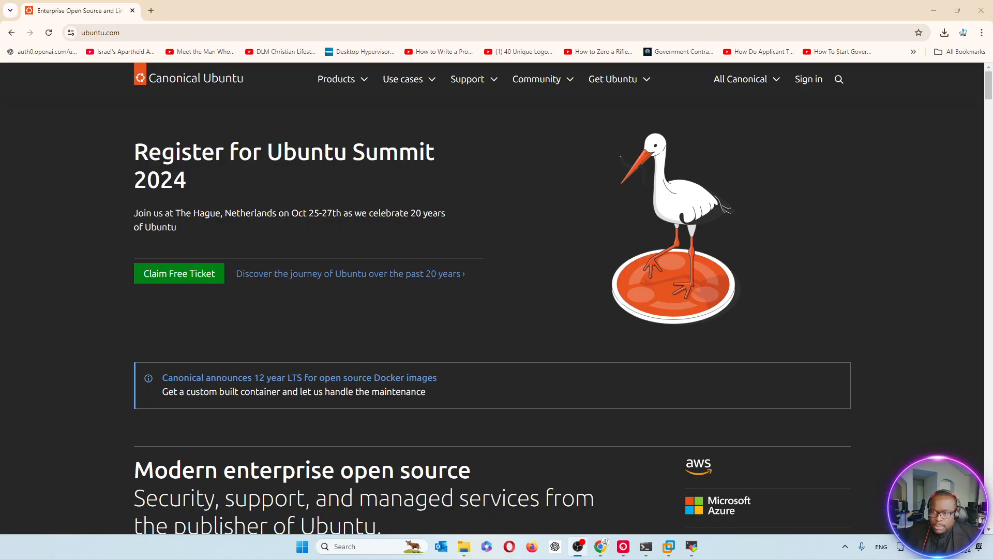
Download the Ubuntu Server 24.04.1 LTS disc image from the Get Ubuntu Server page and save it to the Desktop.
left_click(618, 86)
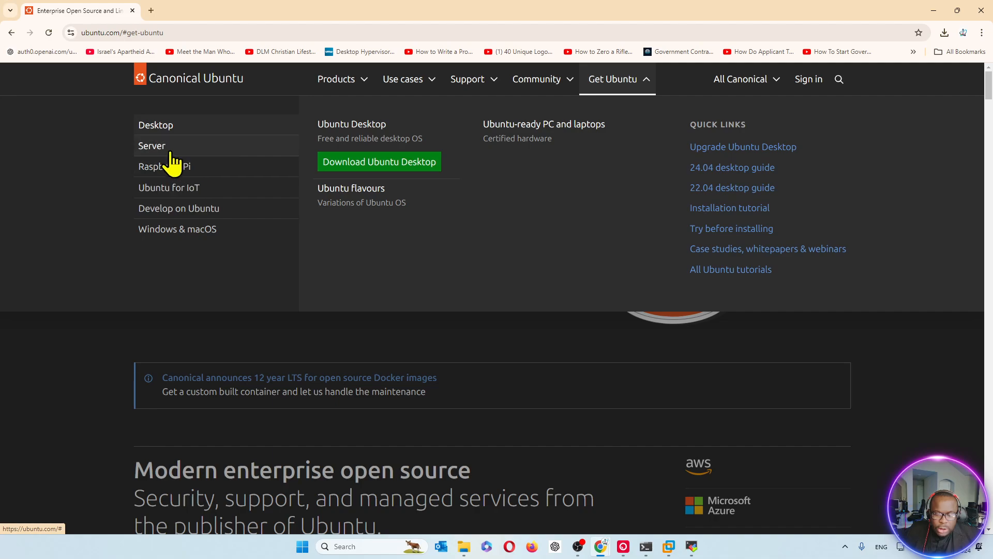
left_click(146, 154)
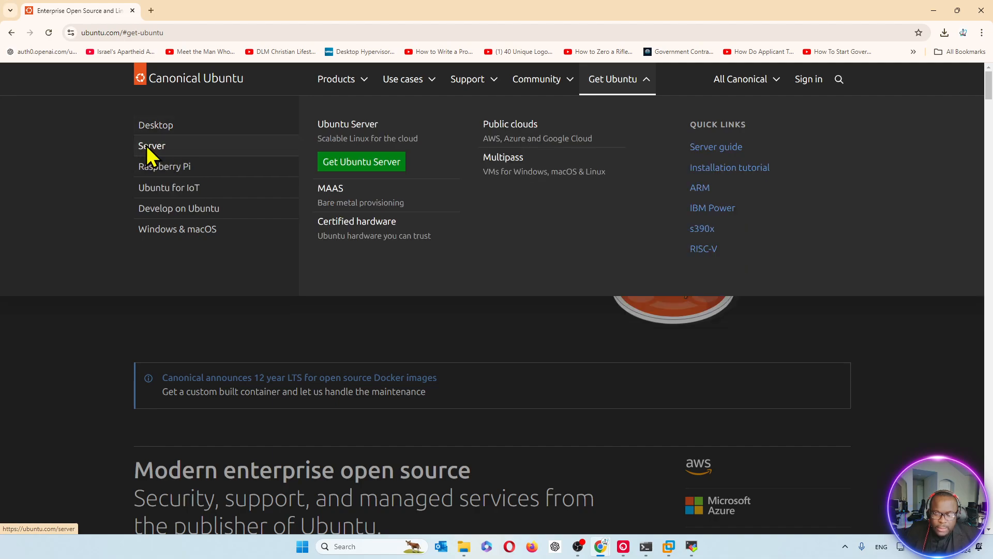
left_click(356, 165)
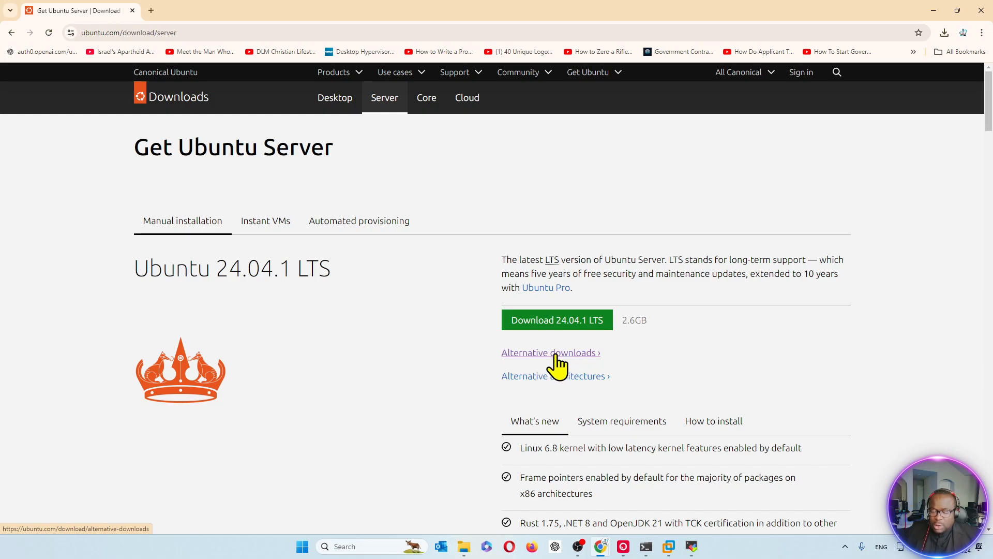
left_click(569, 322)
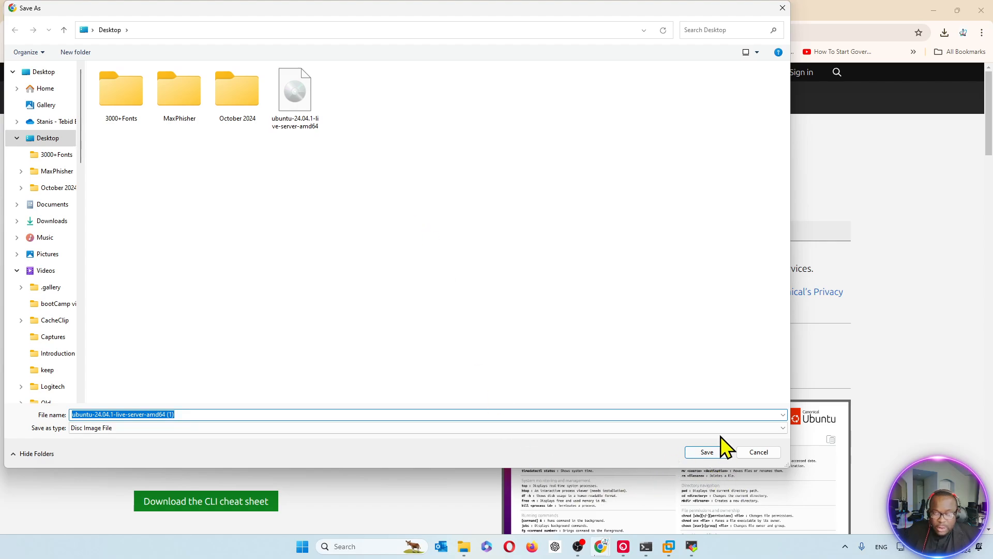
left_click(720, 451)
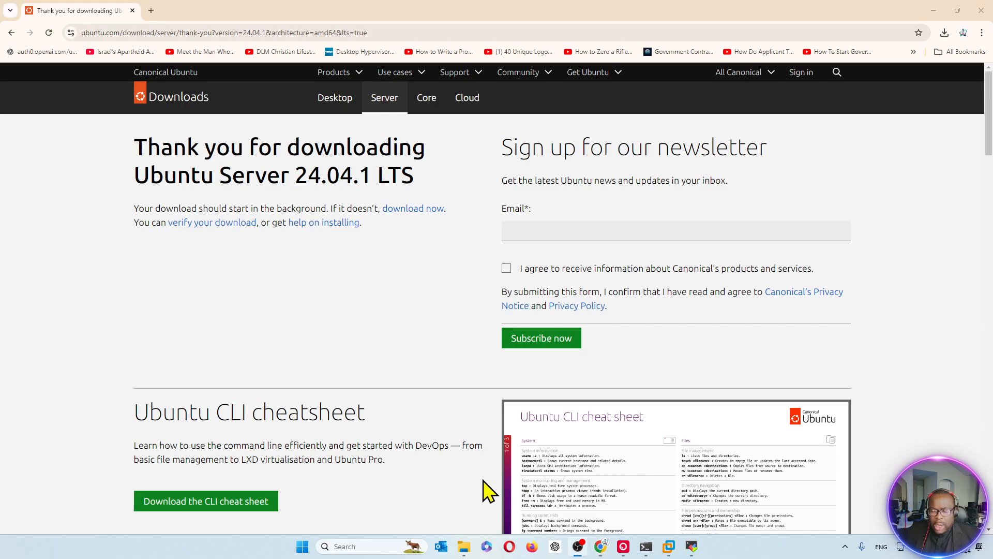
Switch to VMware Workstation and start a new virtual machine with the Typical (recommended) configuration.
left_click(668, 546)
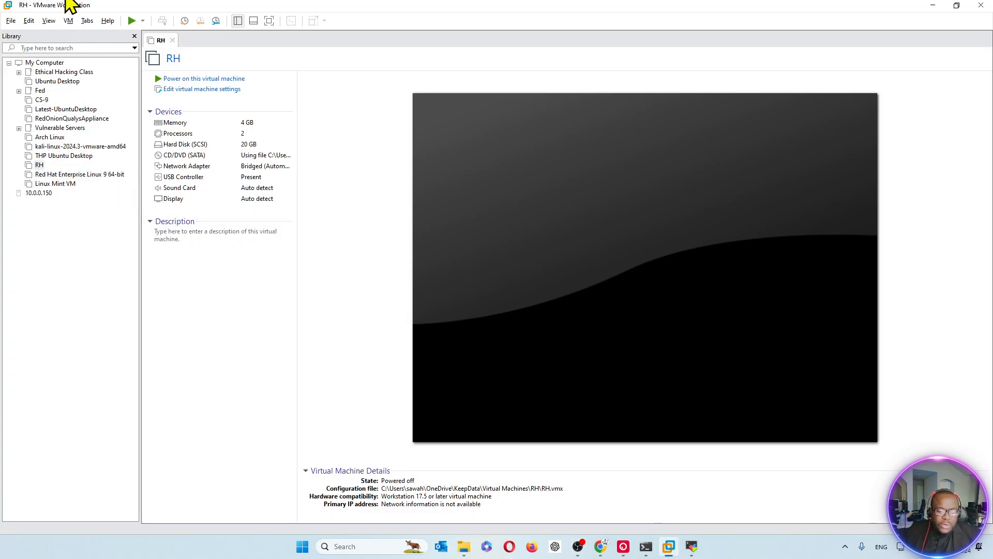
left_click(15, 21)
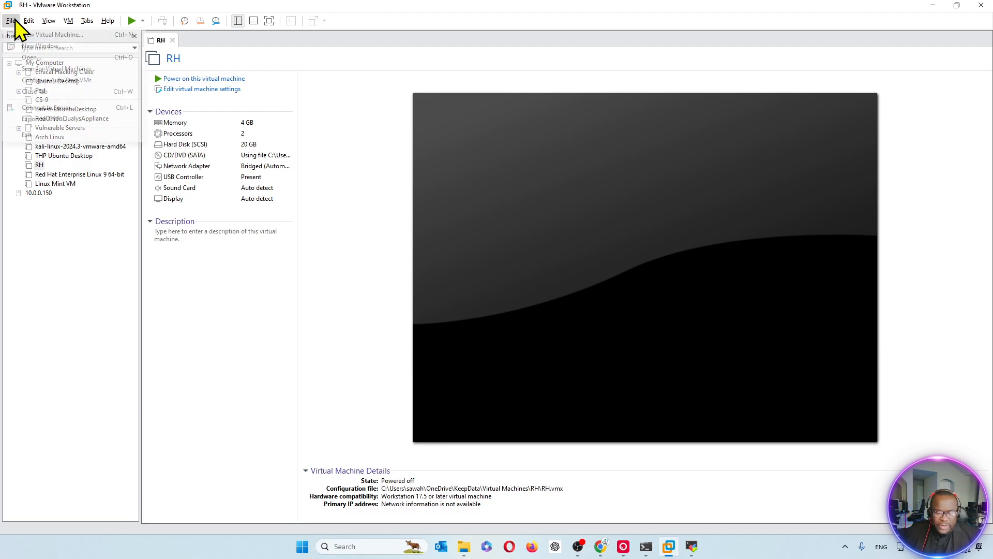
mouse_move(30, 22)
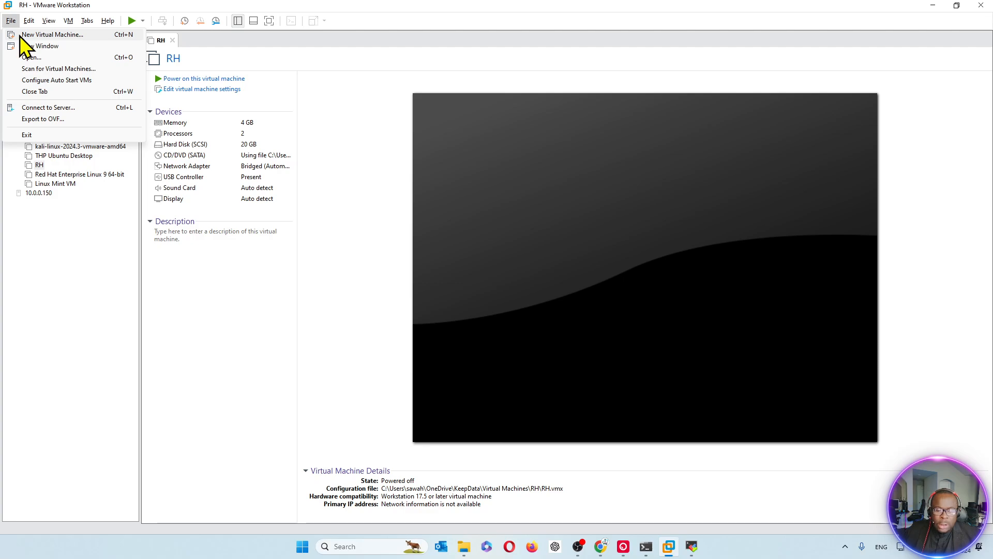
left_click(34, 37)
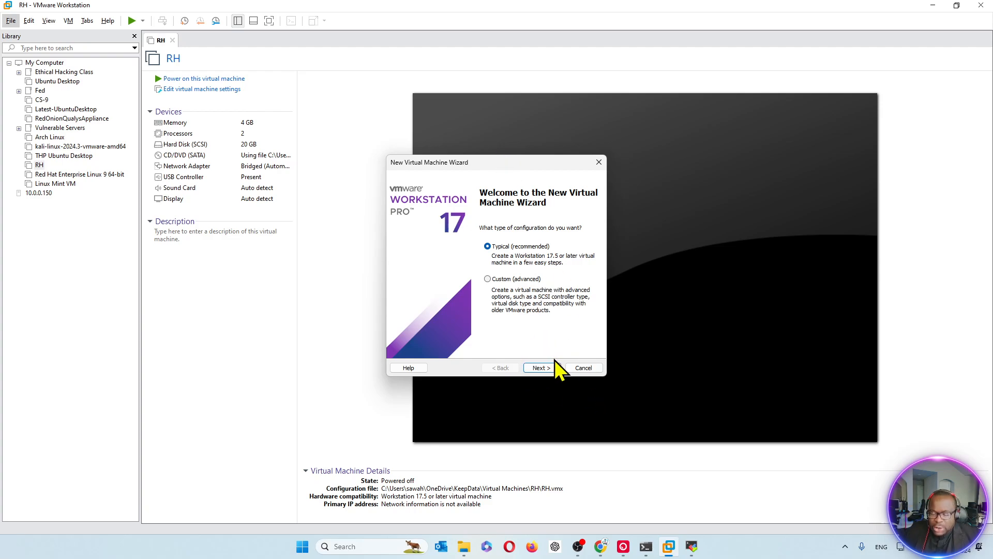
left_click(543, 369)
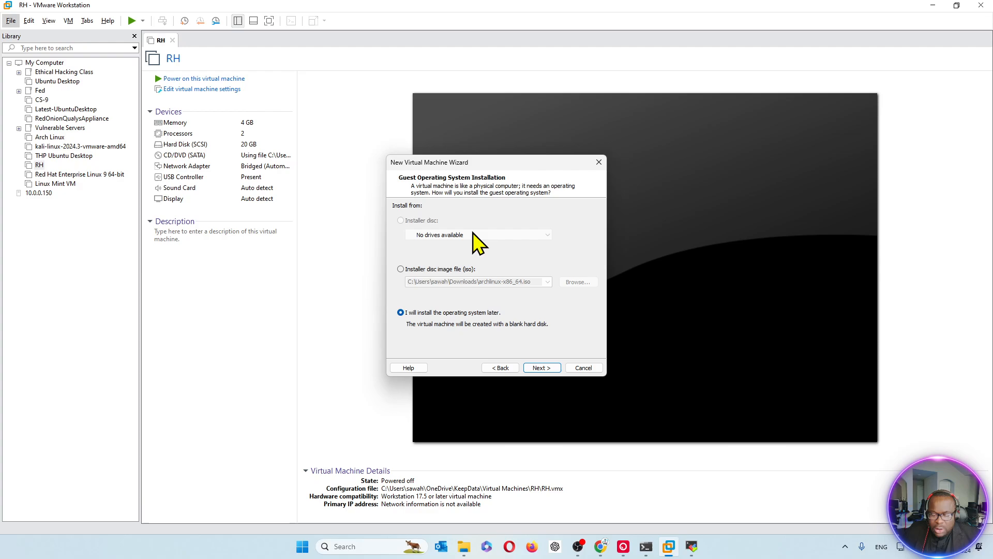
Use the ubuntu-24.04.1-live-server-amd64 disc image from the Desktop as the installation source for the guest operating system.
left_click(437, 268)
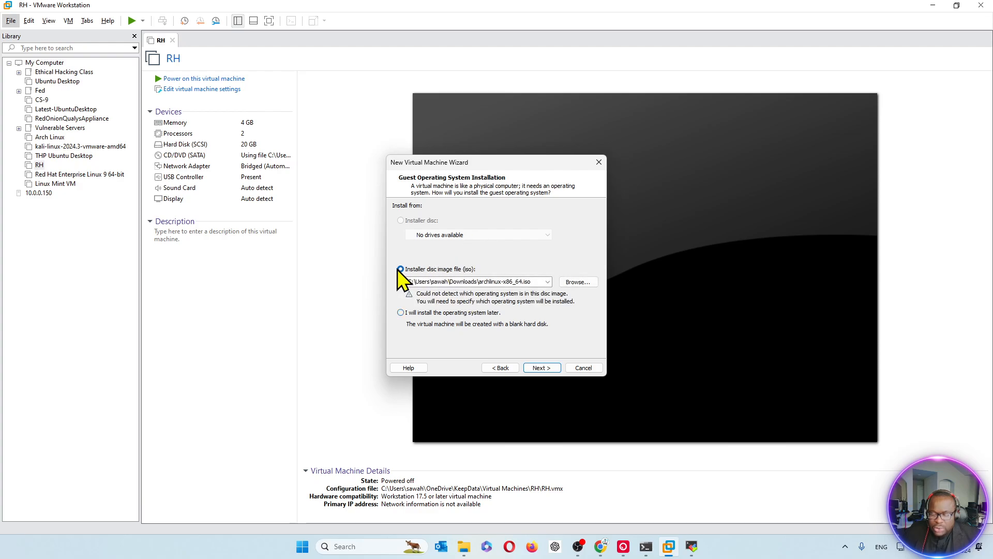
left_click(577, 281)
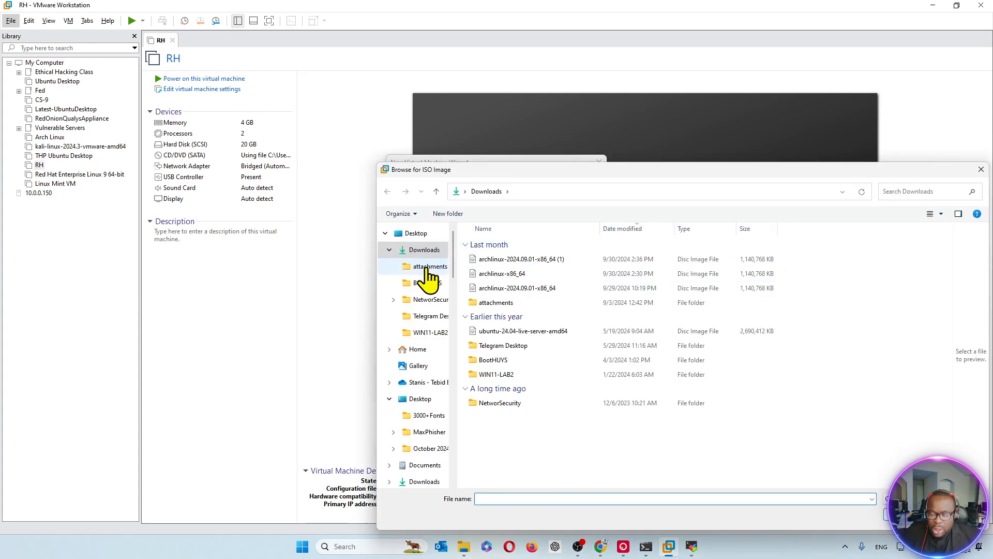
left_click(416, 233)
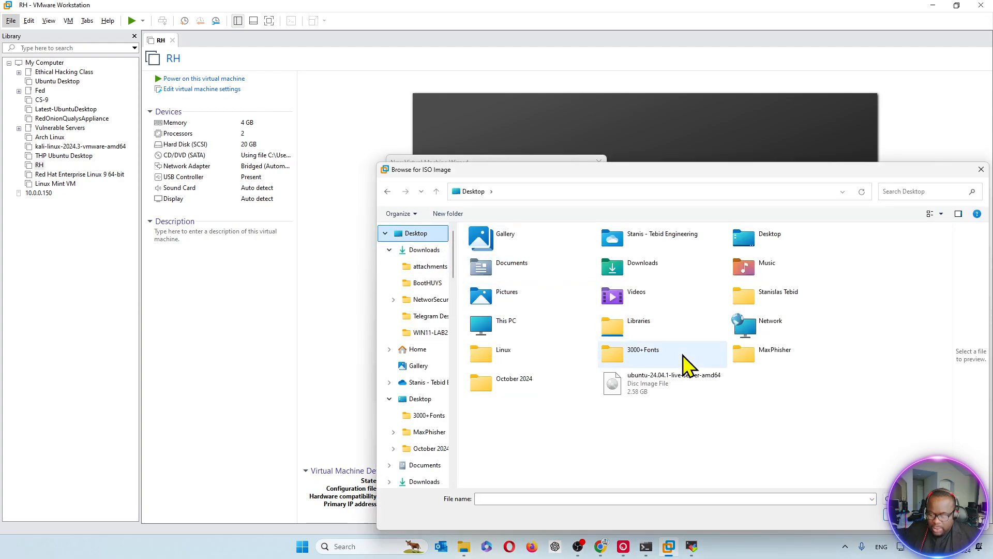
double_click(663, 387)
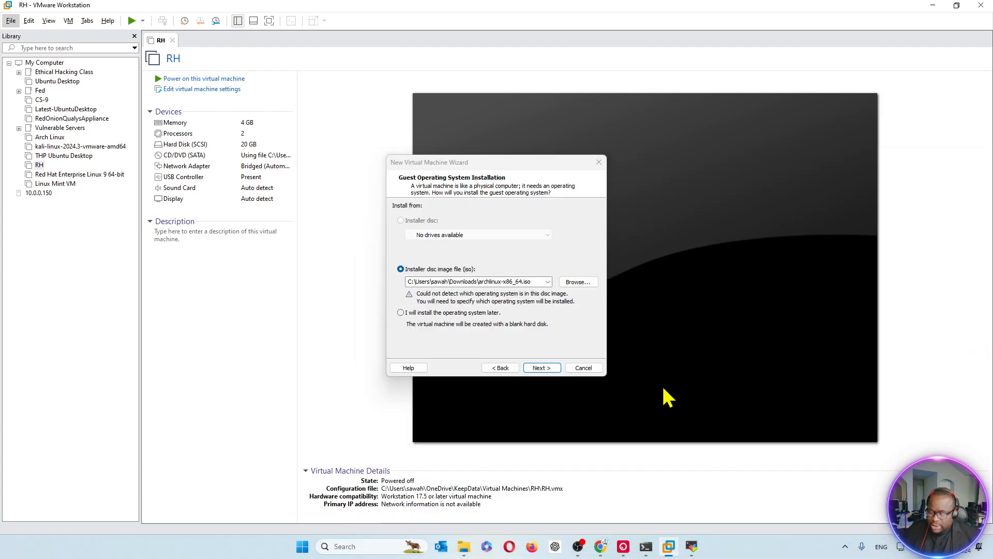
left_click(545, 369)
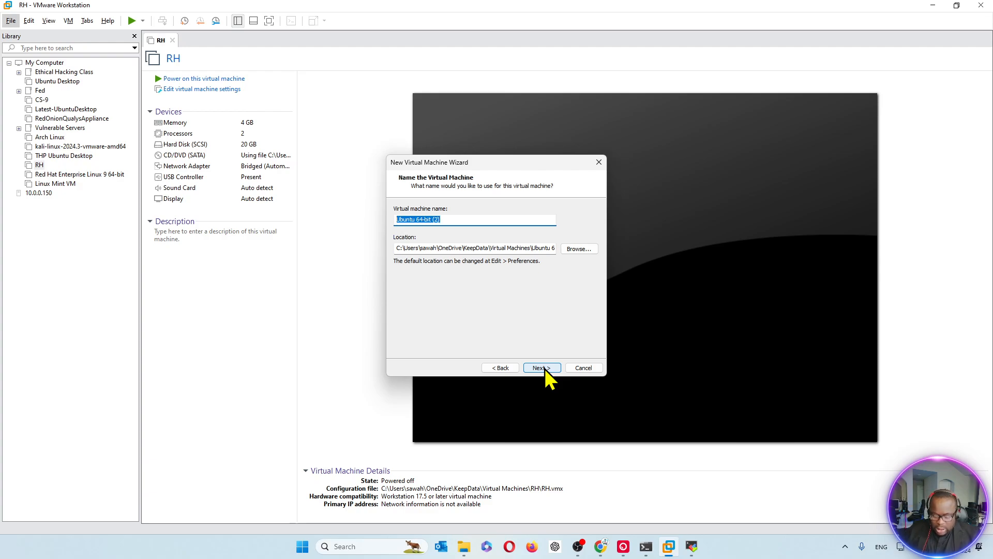
Name the virtual machine THPUBUNTUSERVER and accept a 20 GB maximum disk size split into multiple files.
type("THP")
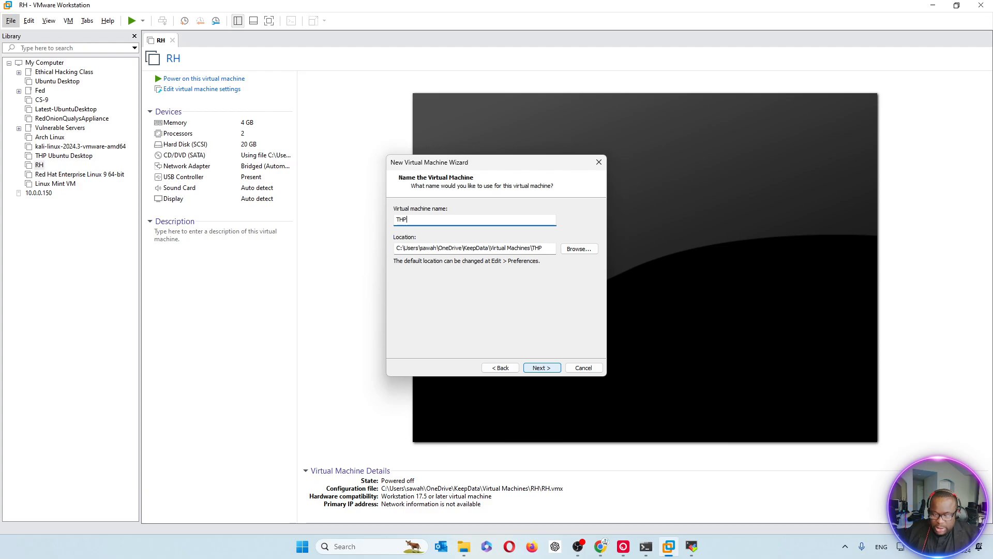
type("UBUNTUSERVER")
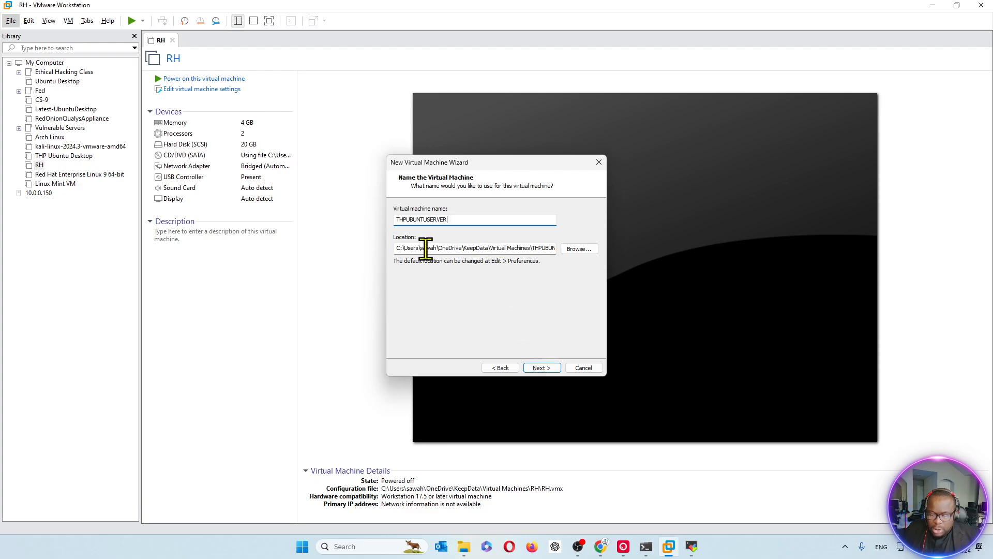
left_click(540, 366)
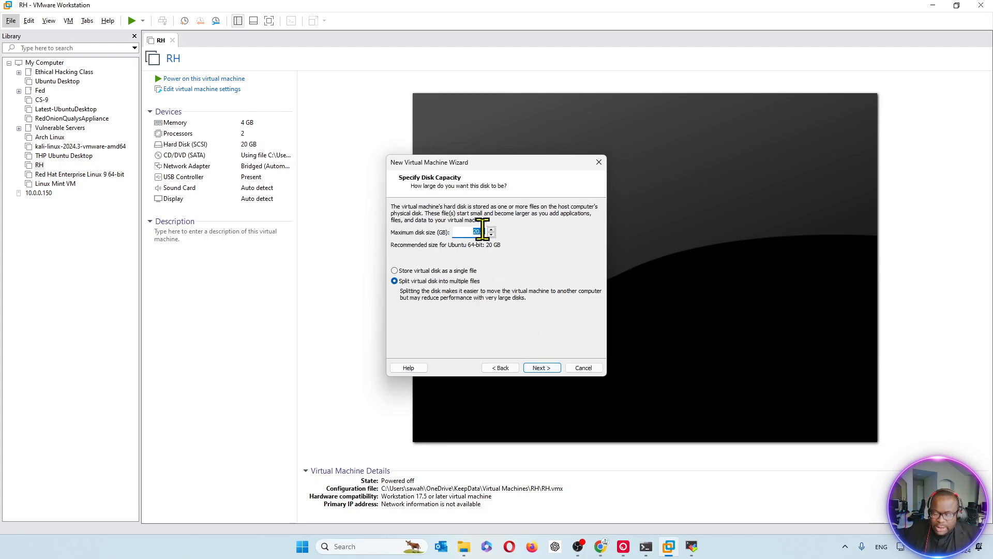
left_click(542, 367)
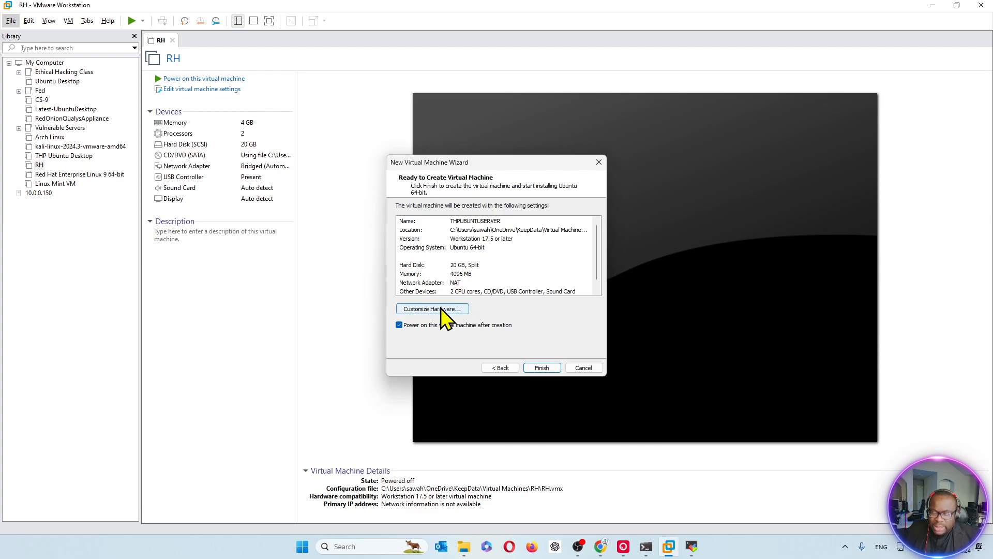
Customize the virtual machine's hardware so its network adapter uses a Bridged connection.
left_click(458, 309)
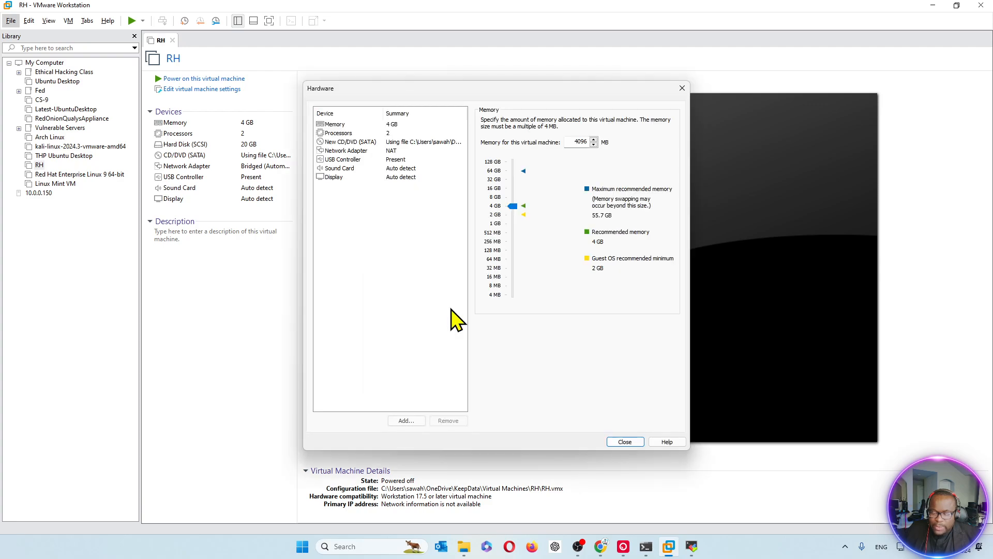
left_click(345, 151)
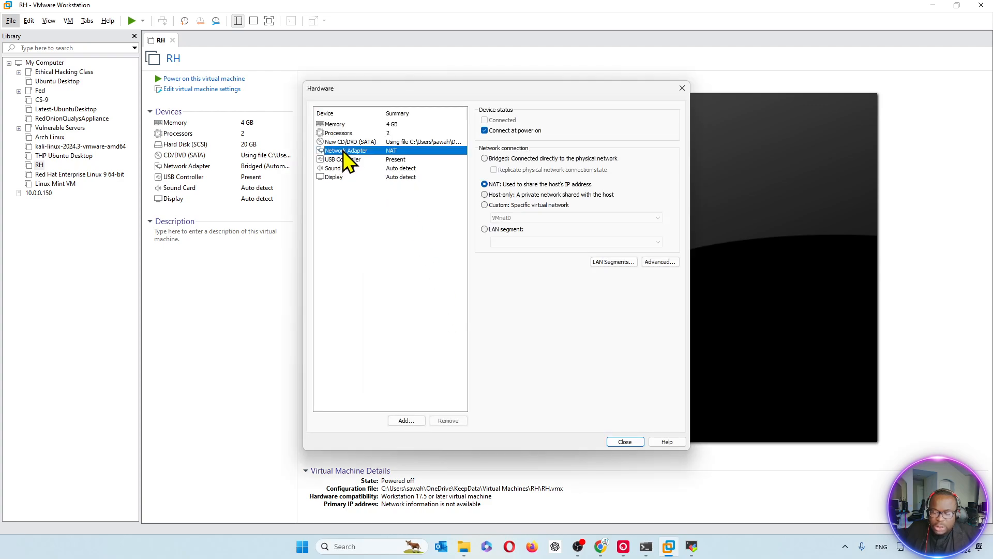
left_click(509, 158)
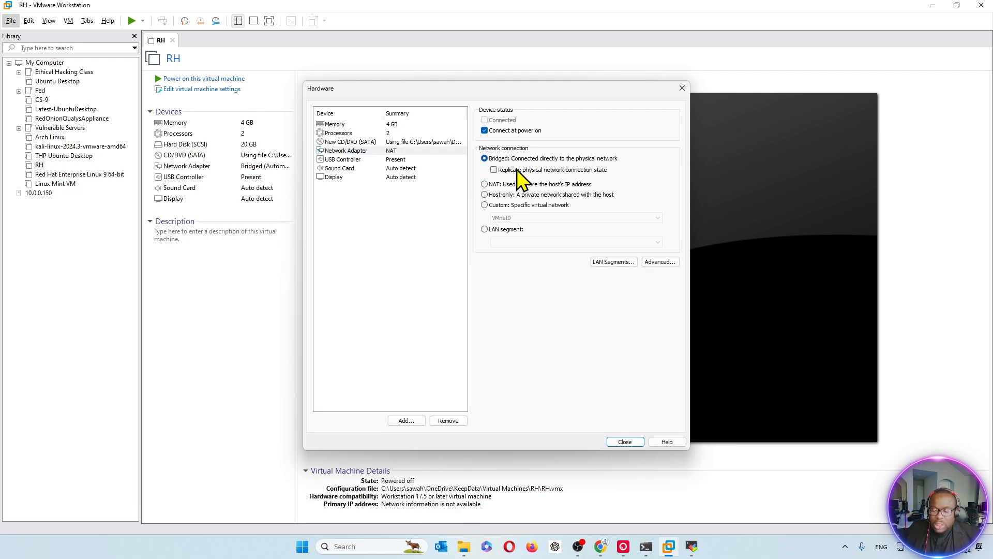
left_click(625, 442)
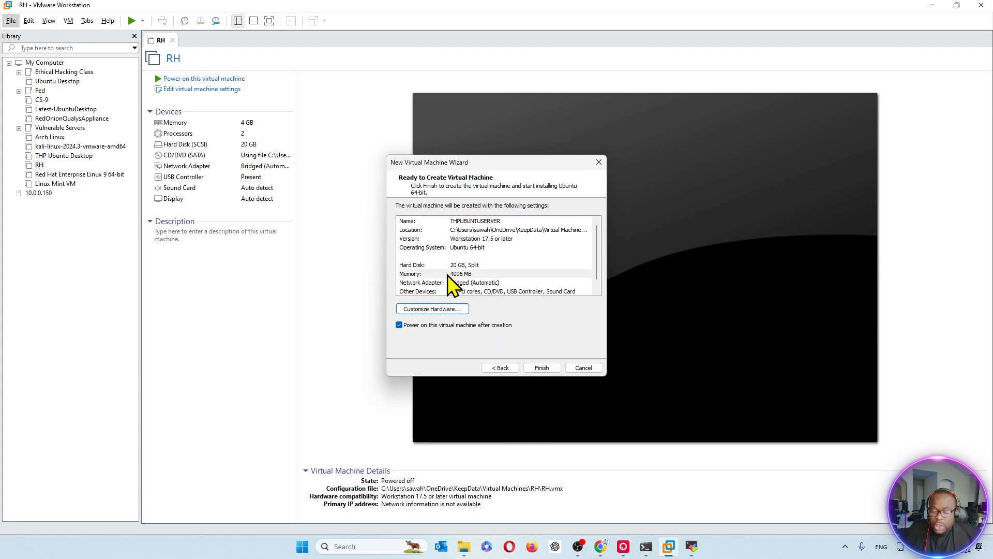
Review the hardware settings once more and finish creating the virtual machine with power-on after creation.
left_click(429, 311)
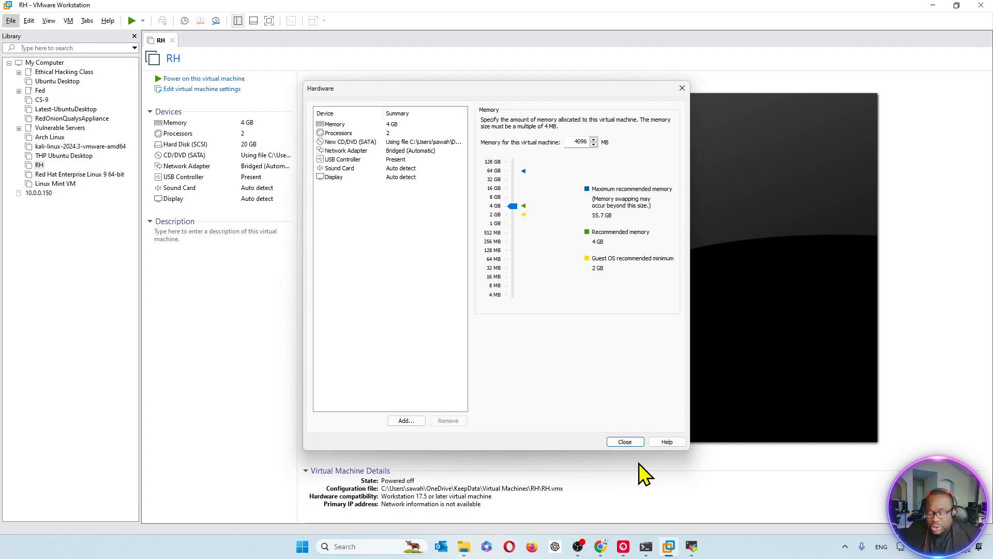
left_click(626, 442)
left_click(541, 368)
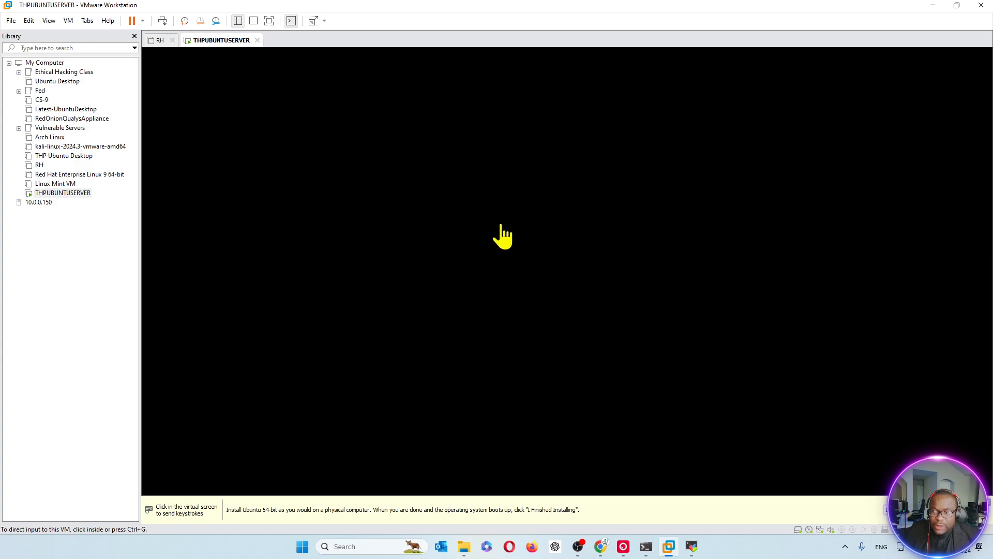
Boot the Try or Install Ubuntu Server entry in the virtual machine and select English as the installer language.
left_click(472, 215)
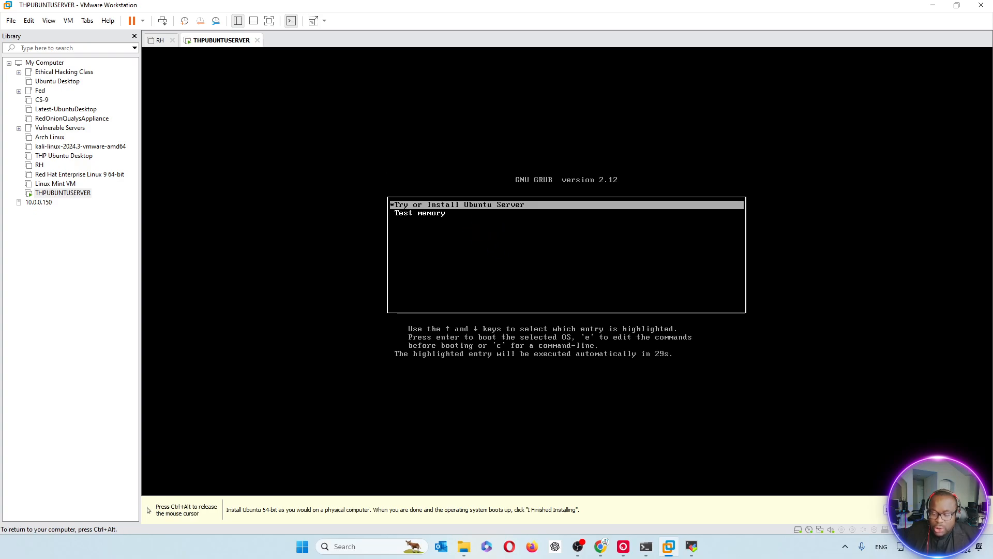
key("Return")
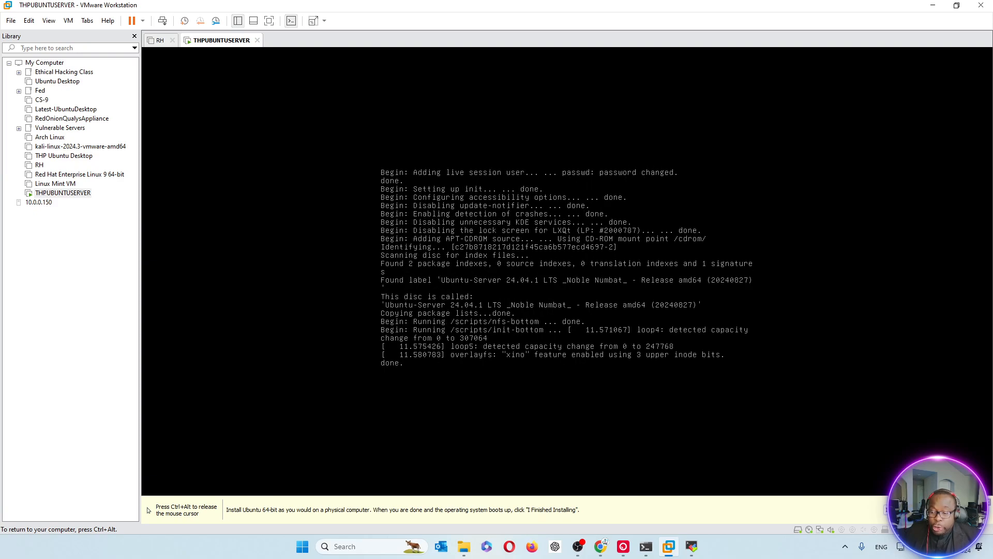
key("ctrl+alt")
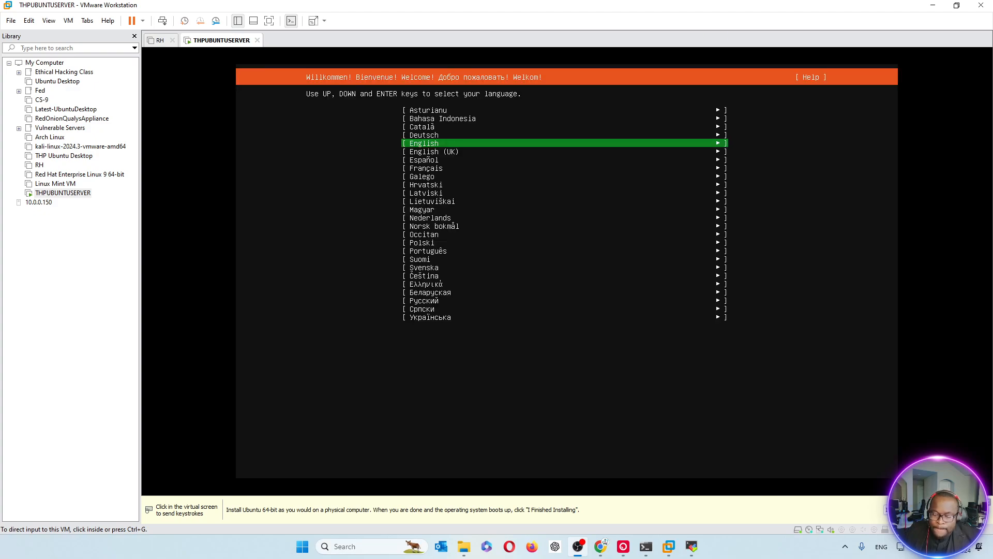
left_click(620, 255)
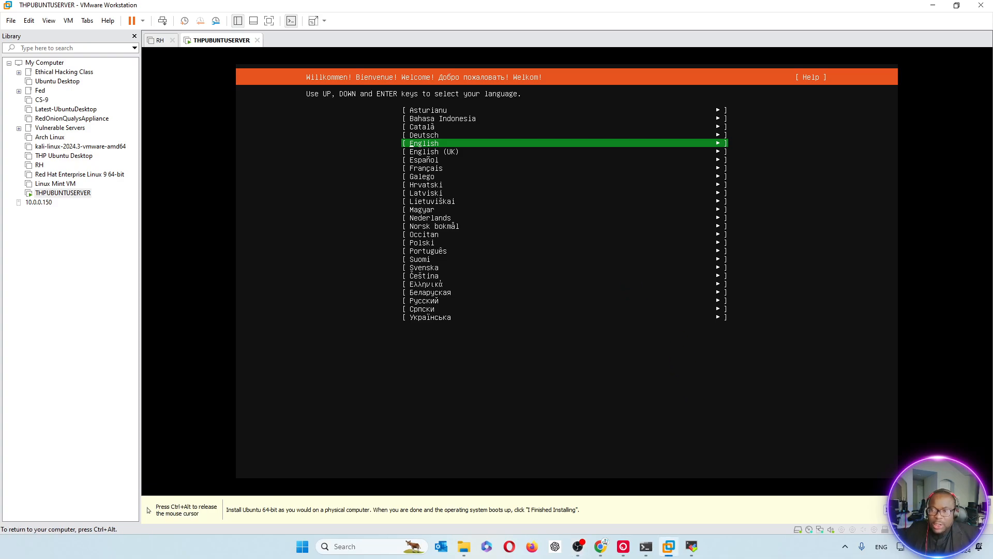
key("Return")
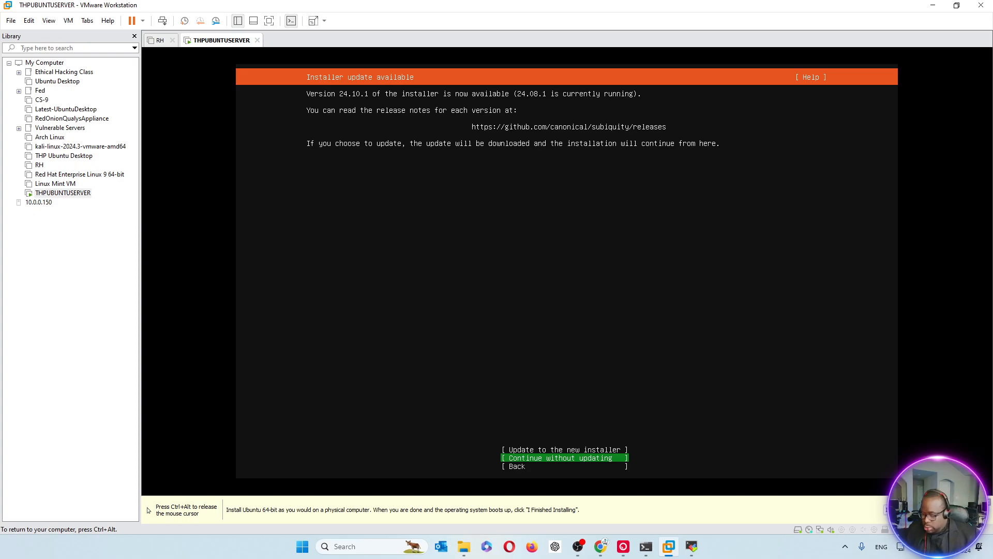
Continue without updating the installer and accept English (US) as the keyboard layout and variant.
key("Down")
key("Up")
key("Up")
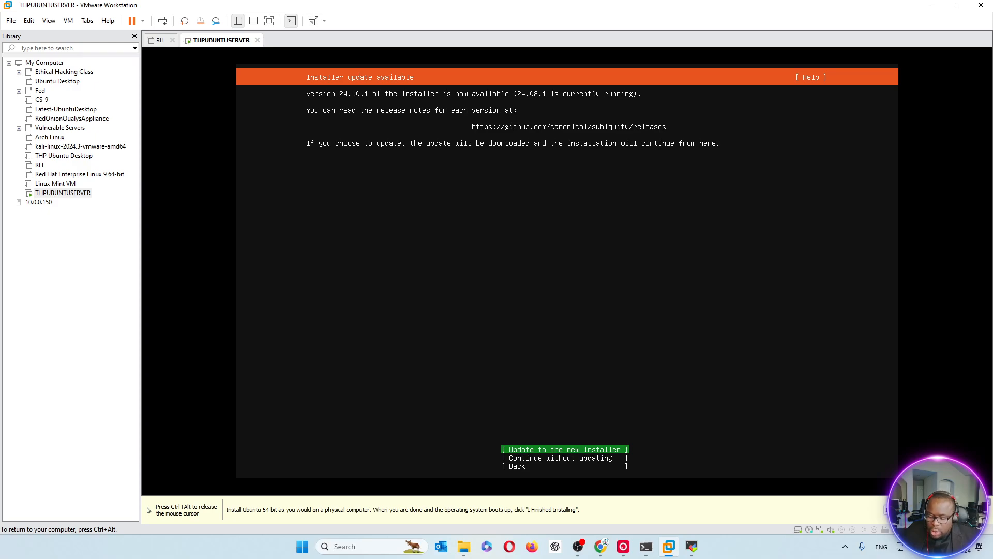
key("Down")
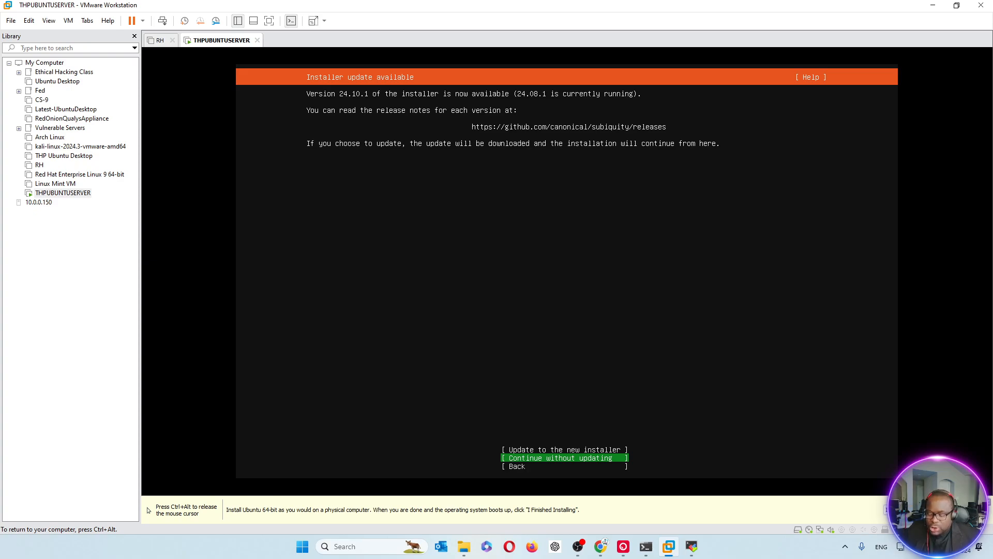
key("Return")
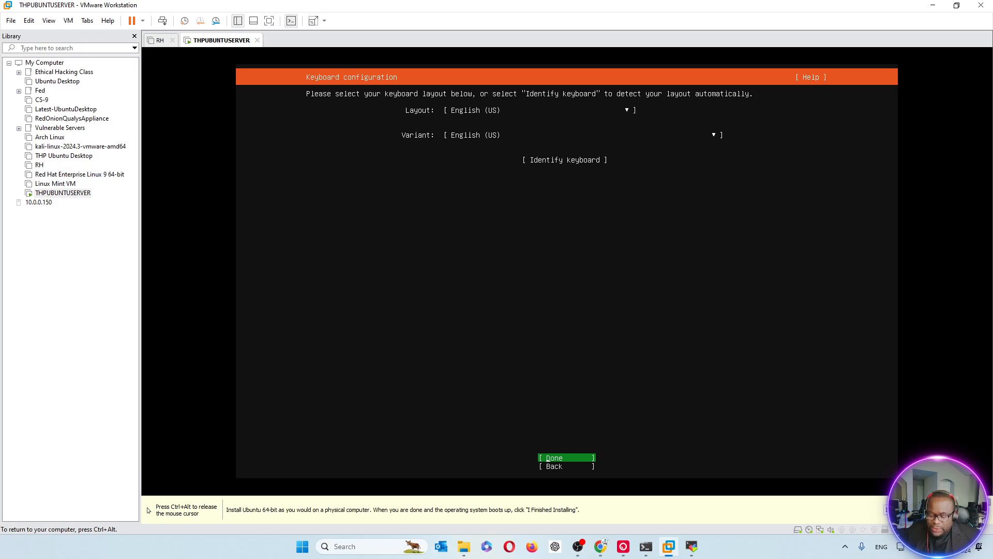
key("Return")
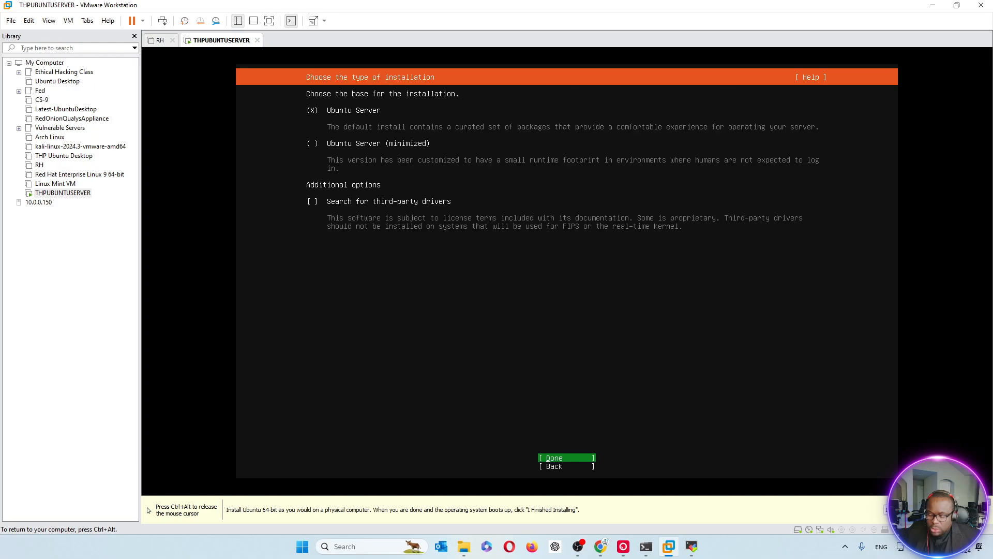
Choose the standard Ubuntu Server base for the installation, without searching for third-party drivers.
key("Down")
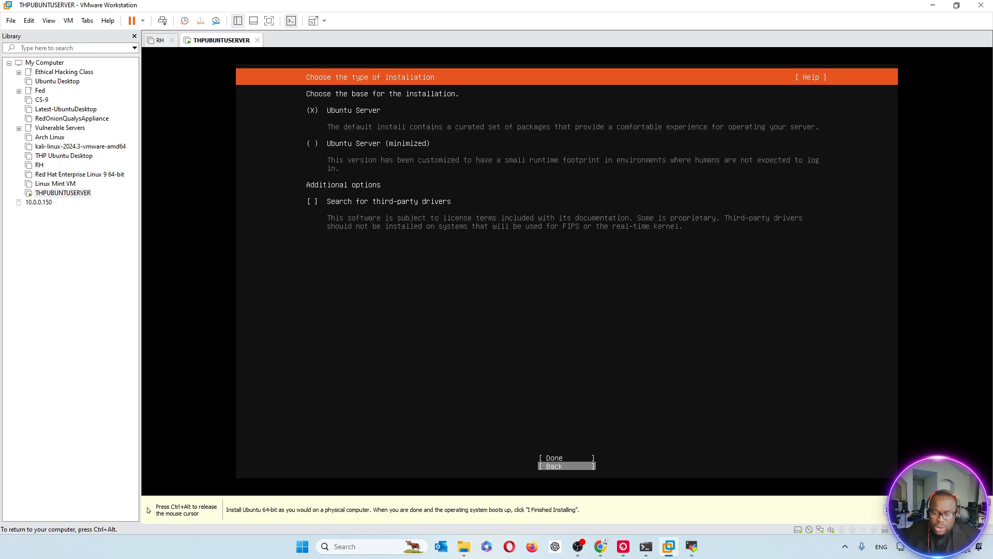
key("Up")
key("Up")
key("Up")
key("Up")
key("Up")
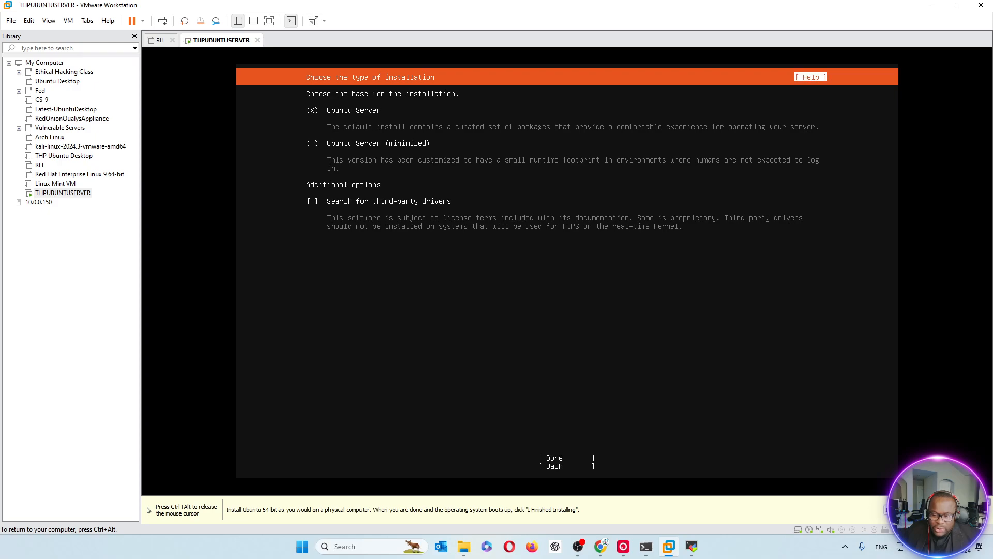
key("Down")
key("Down")
key("Down")
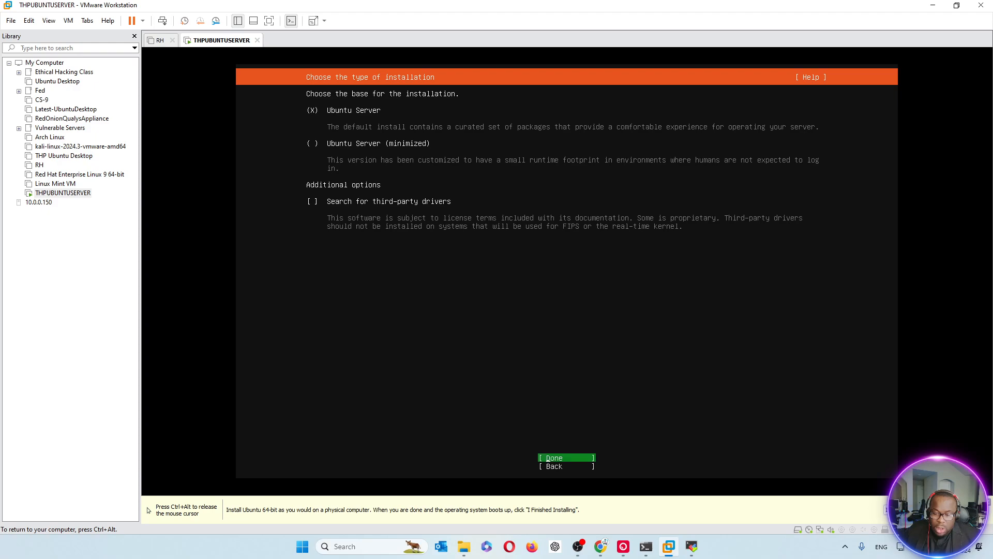
key("Up")
key("Down")
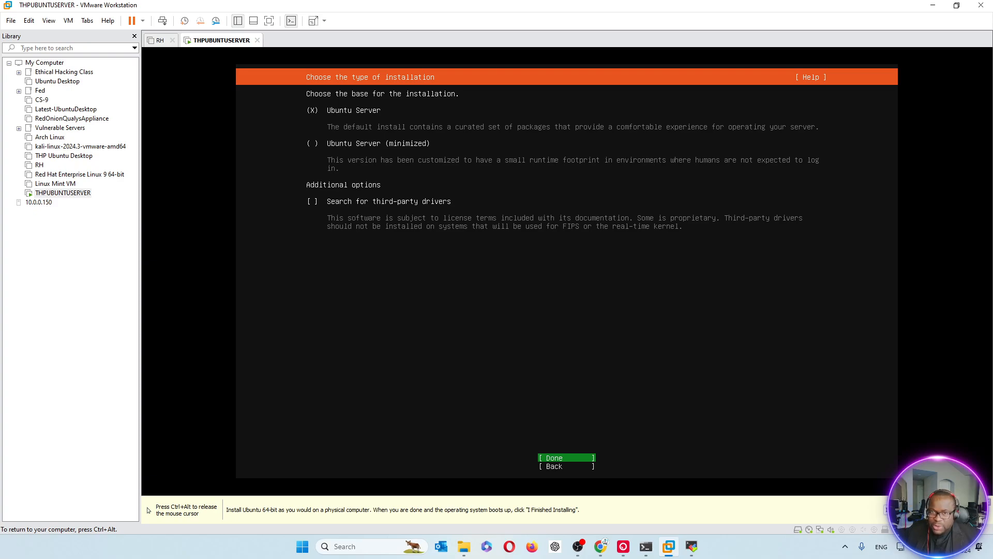
key("Return")
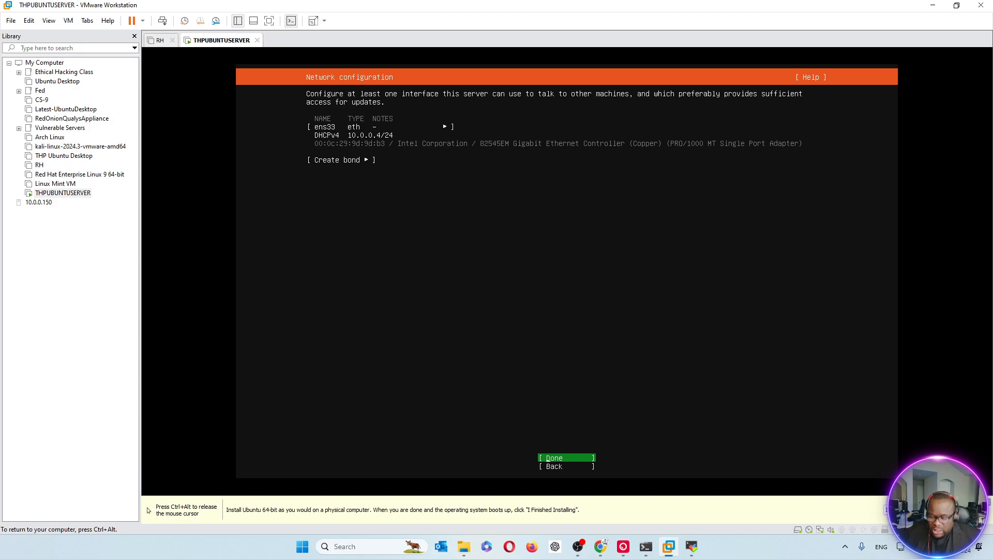
Accept the DHCP network configuration for ens33, a blank proxy address and the default Ubuntu archive mirror.
key("Return")
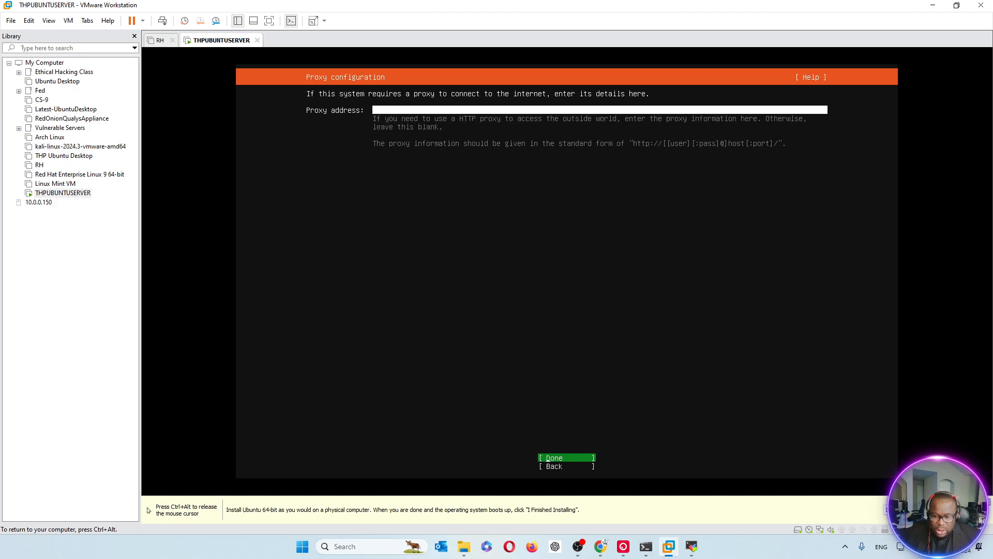
key("Return")
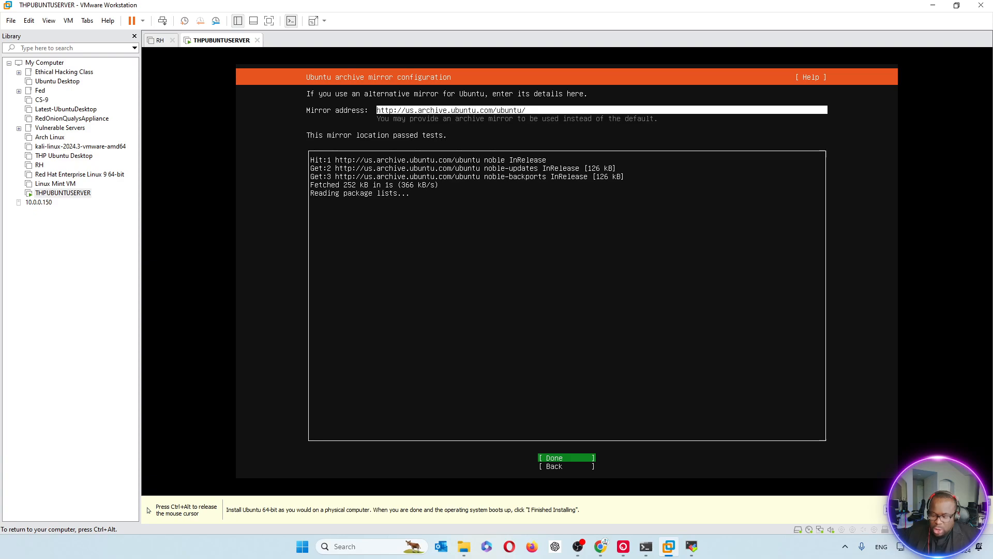
key("Return")
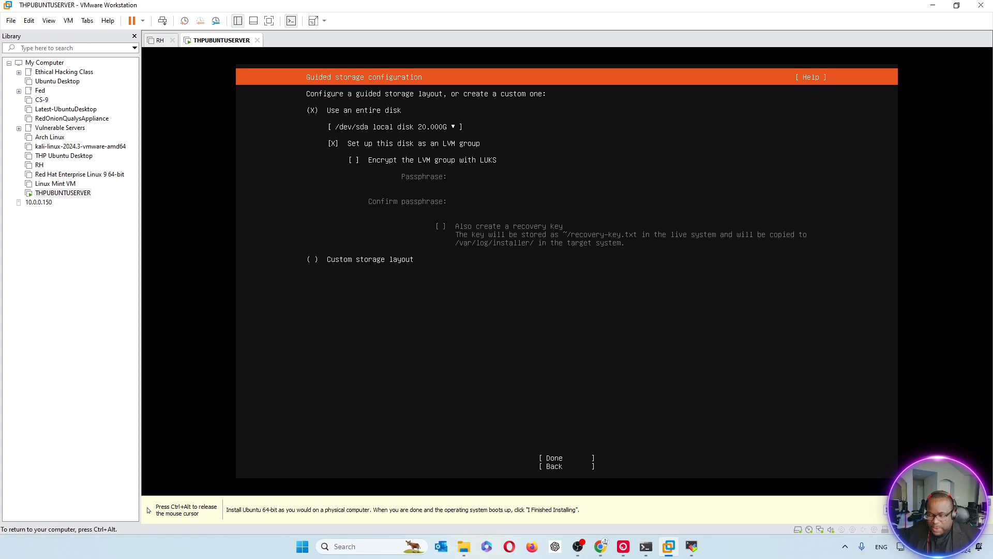
Use the entire /dev/sda disk as an LVM group without LUKS encryption for the guided storage layout.
key("Down")
key("Down")
key("Down")
key("Down")
key("Down")
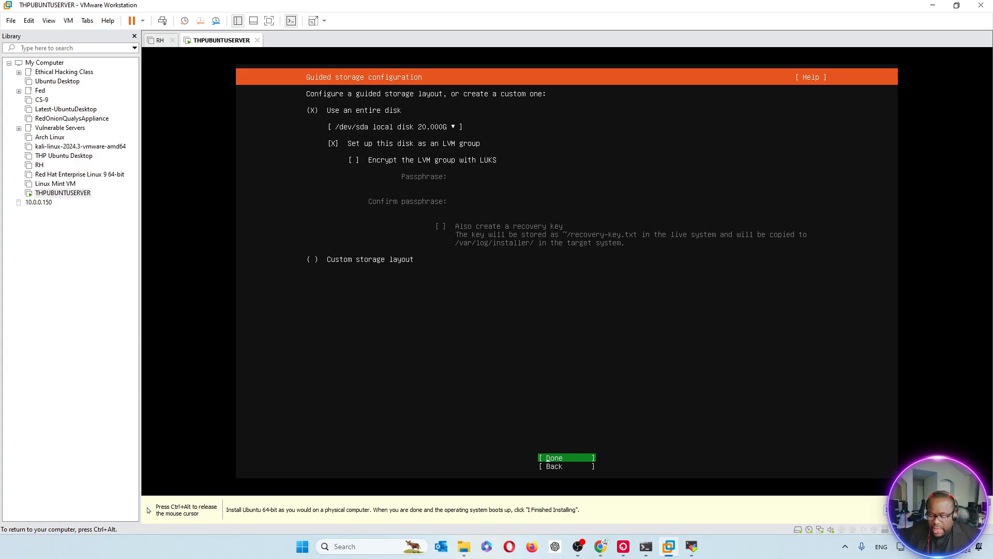
key("Return")
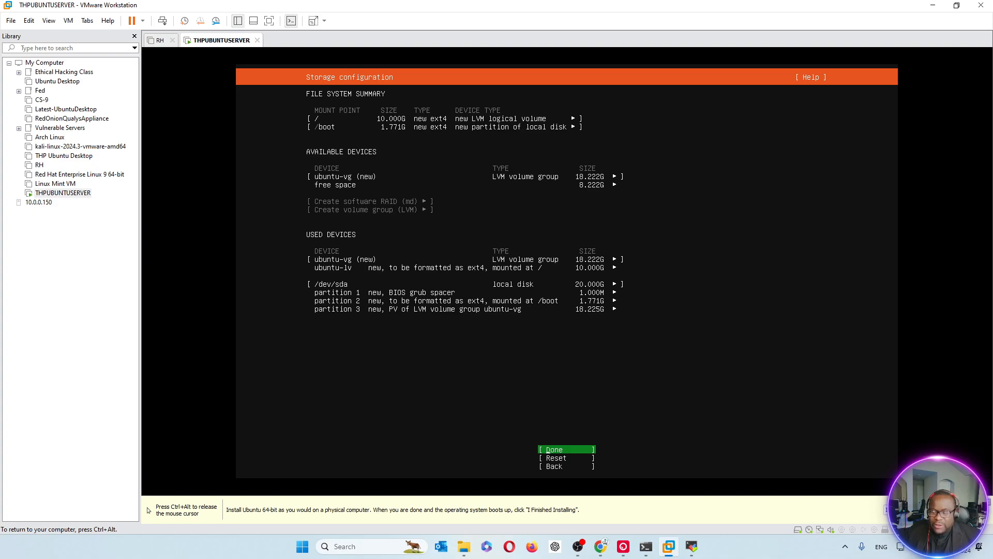
Accept the storage configuration summary and agree to format the disk so the installation begins.
key("Return")
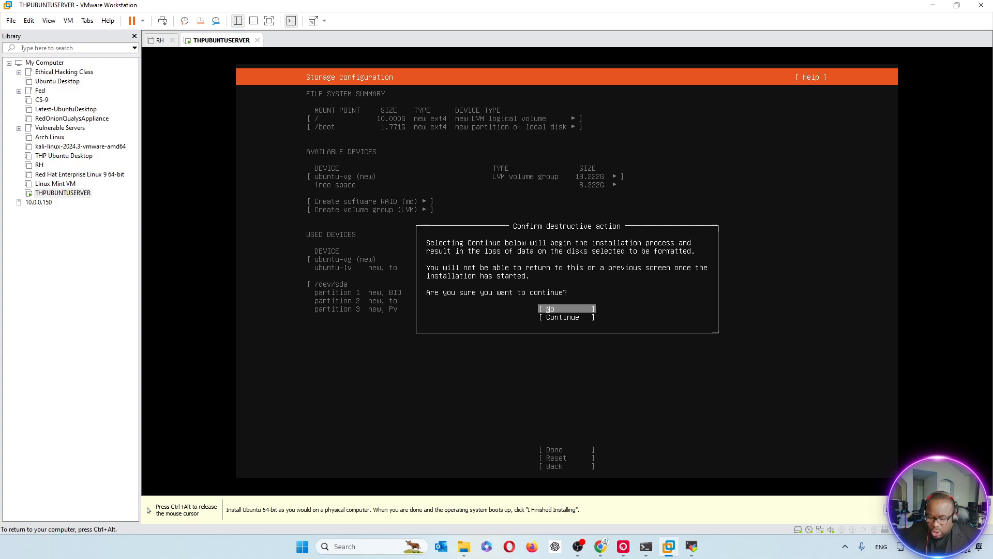
key("Down")
key("Return")
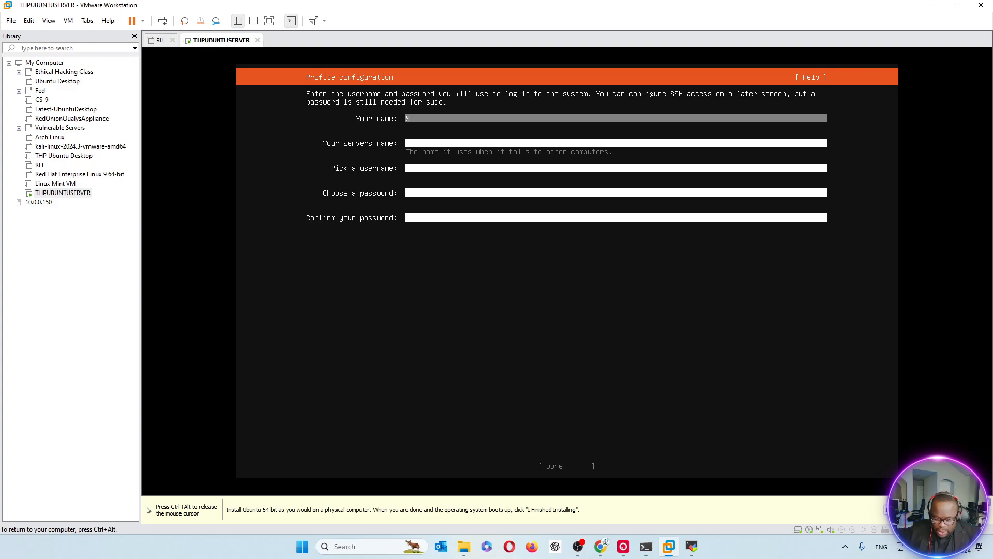
Enter the account owner's name in the profile and set the server's name to thpubuntuserver.
type("Tech H")
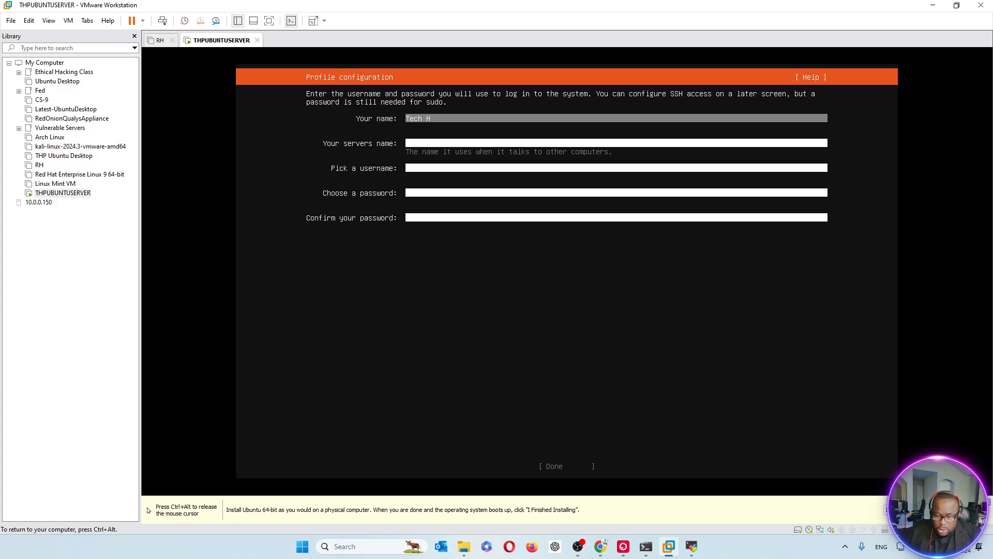
type("igh Priest")
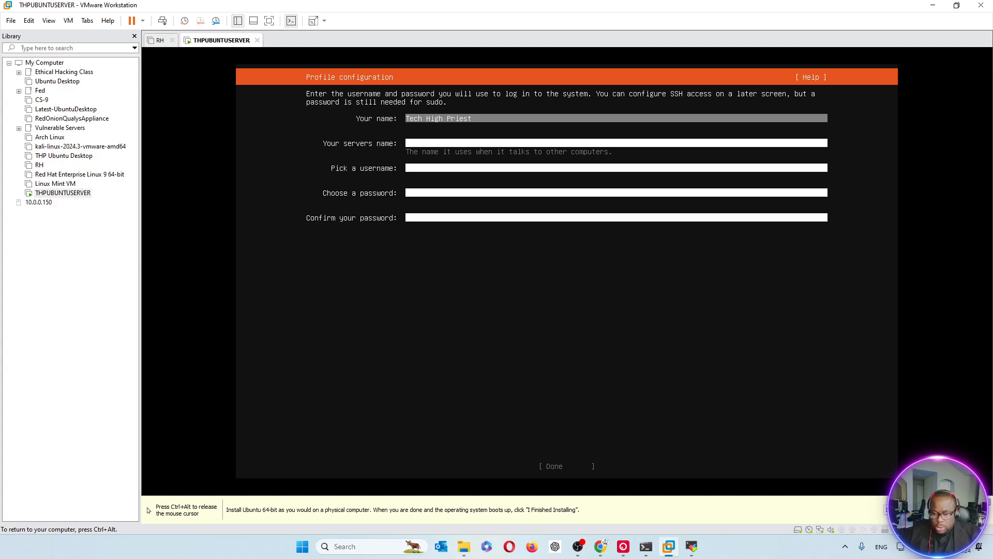
key("Tab")
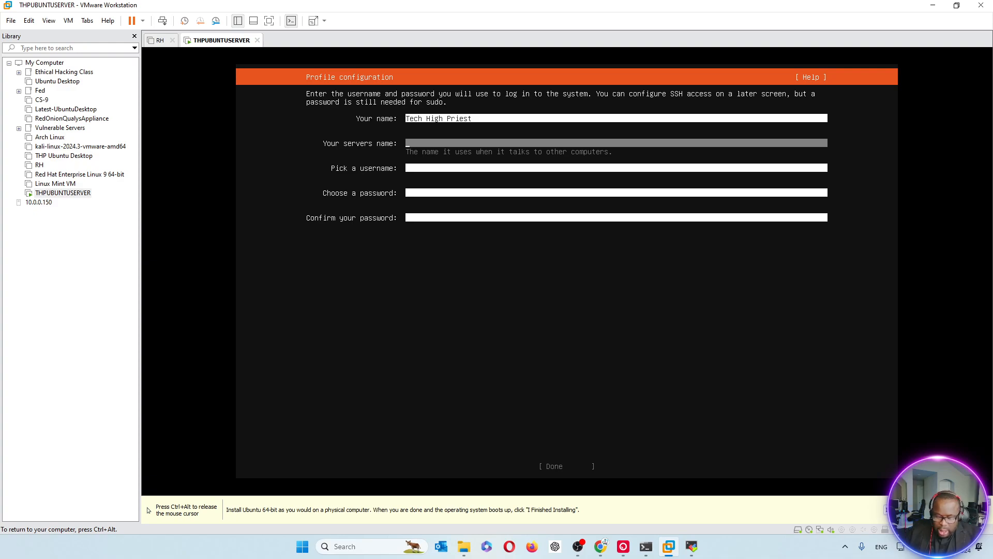
type("T")
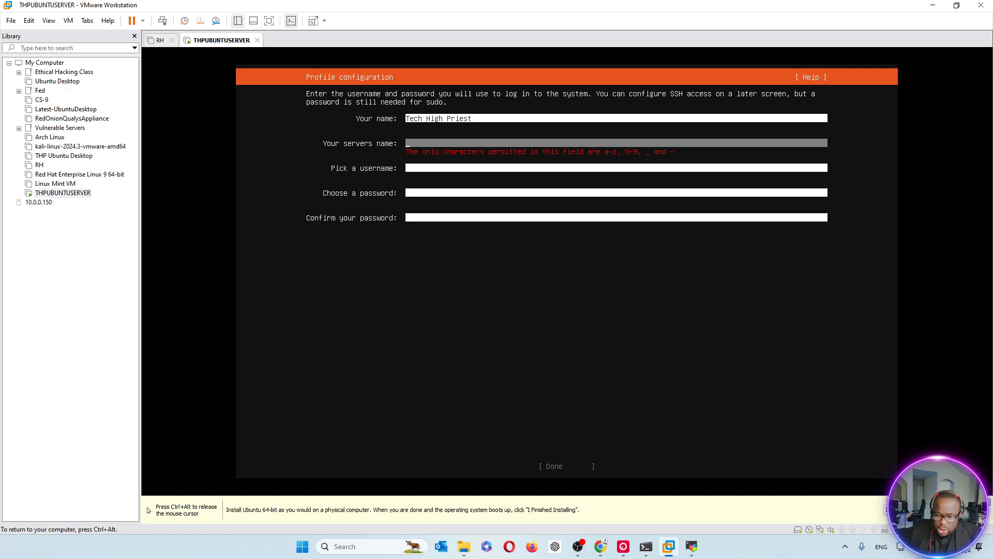
type("thpub")
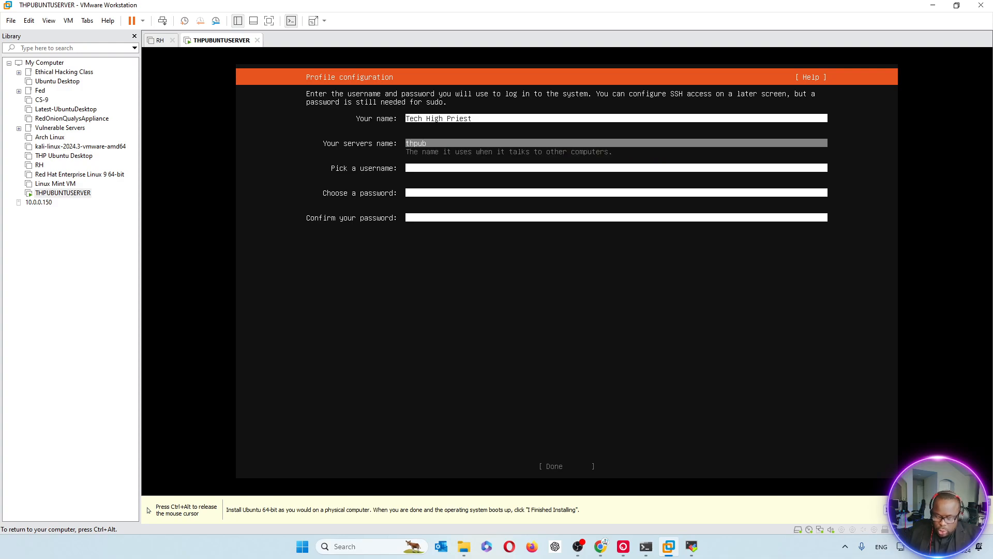
type("untuserver")
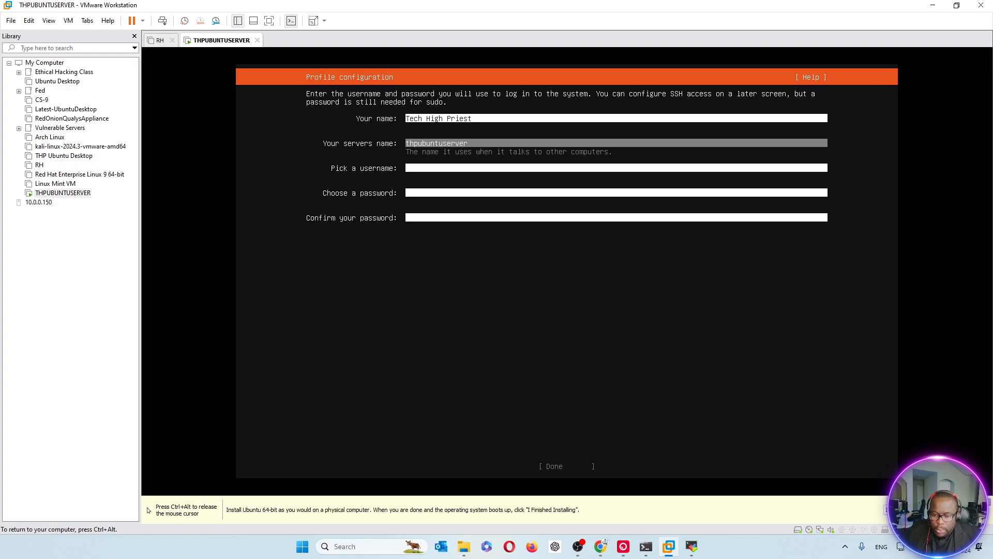
key("Tab")
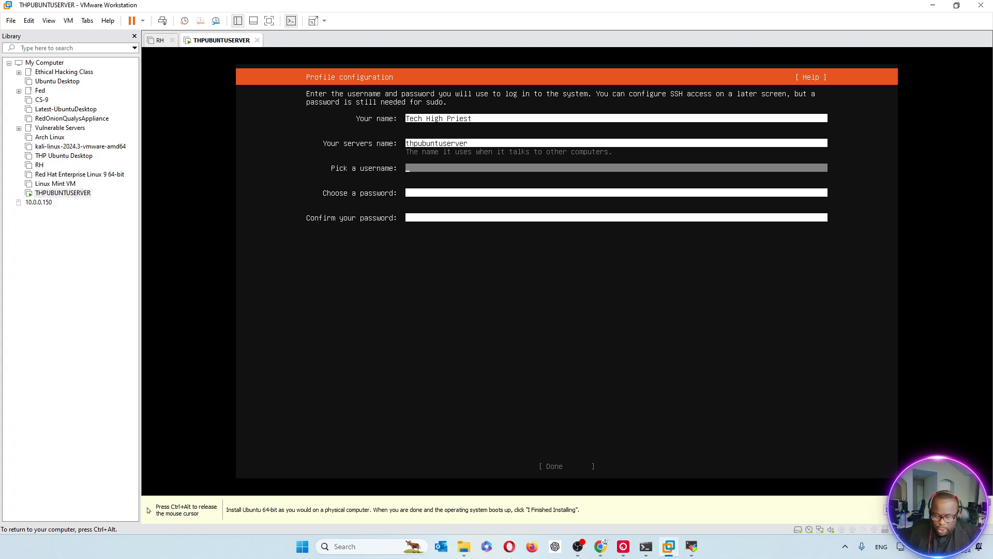
Set the username to thp, enter and confirm the account password, and submit the profile.
type("thp")
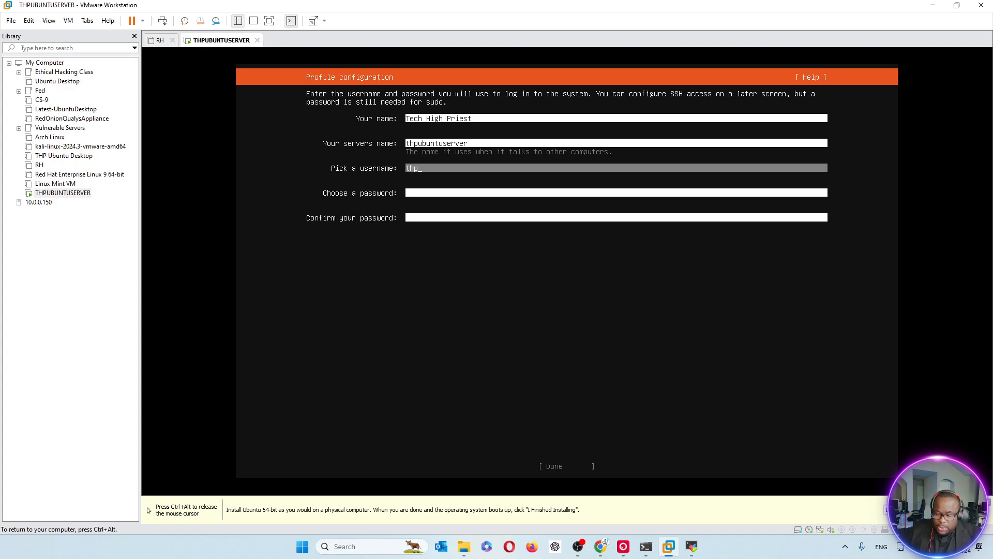
key("Tab")
type("***********")
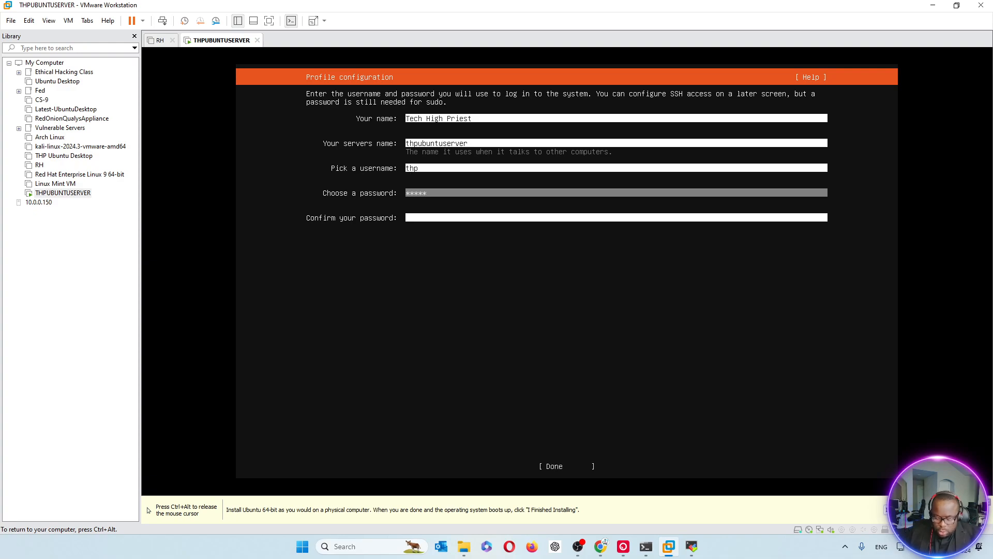
key("Tab")
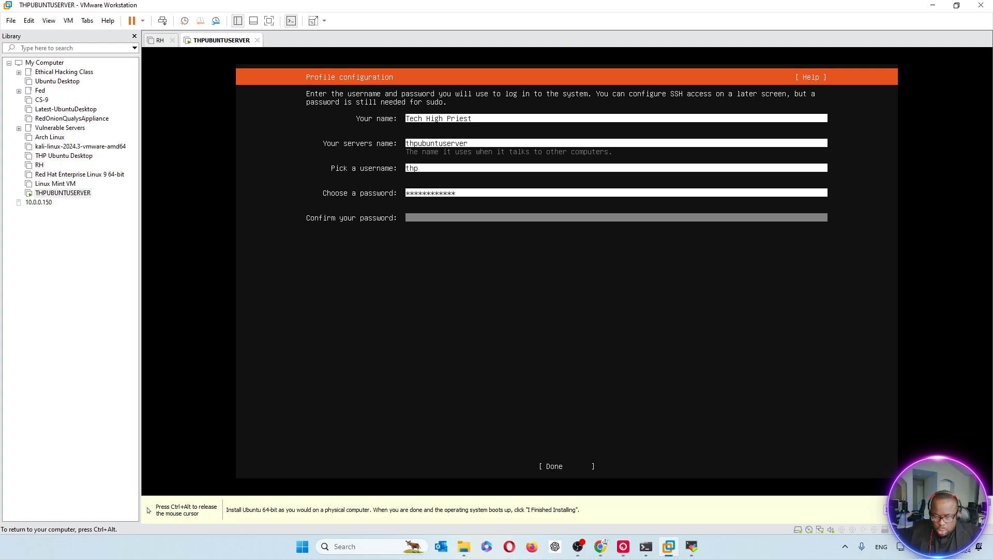
type("**********")
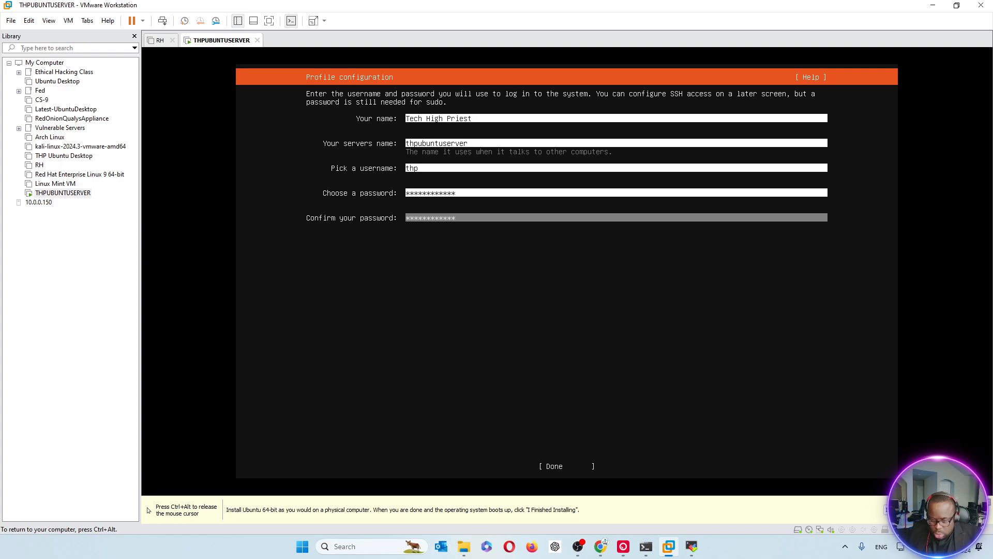
key("Tab")
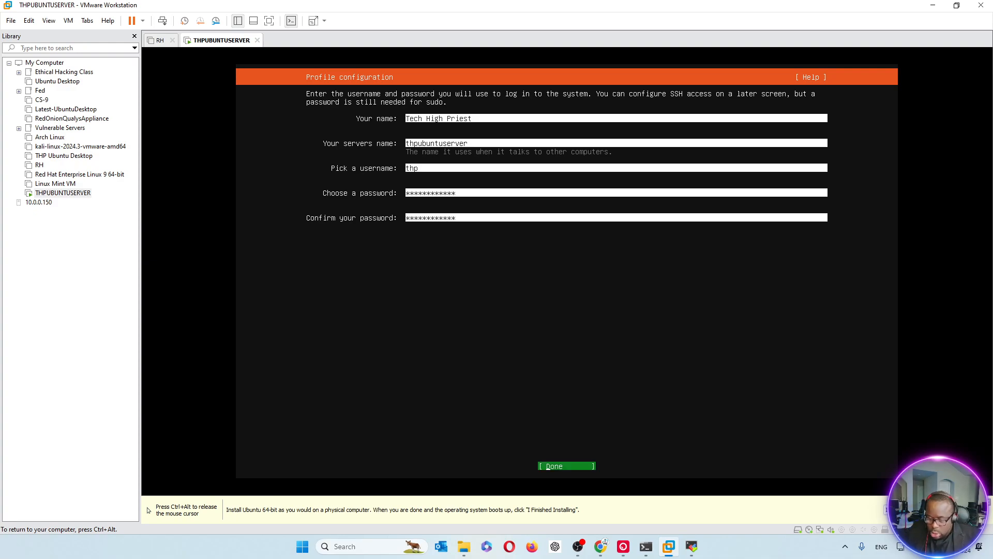
key("Return")
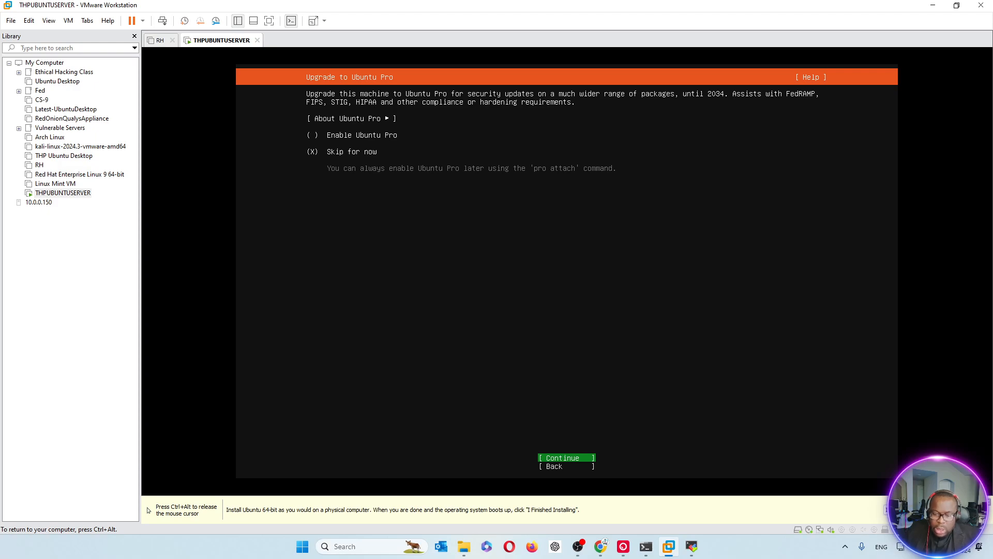
Skip the Ubuntu Pro upgrade for now and continue the installation.
key("Down")
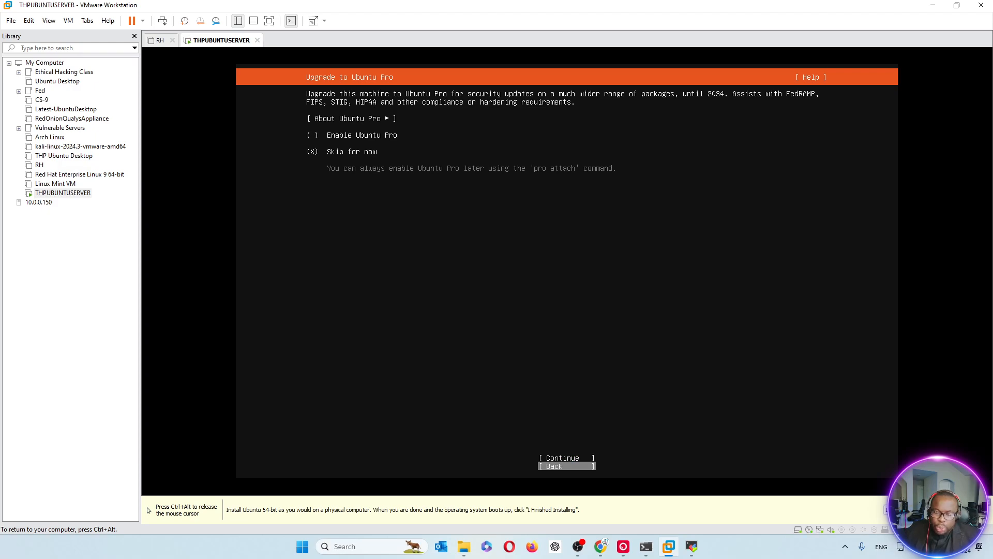
key("Up")
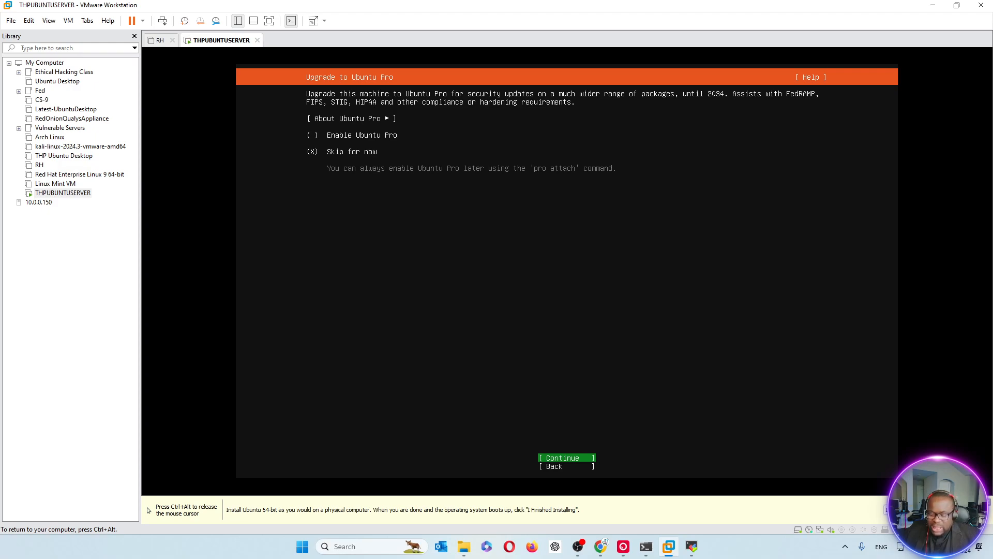
key("Return")
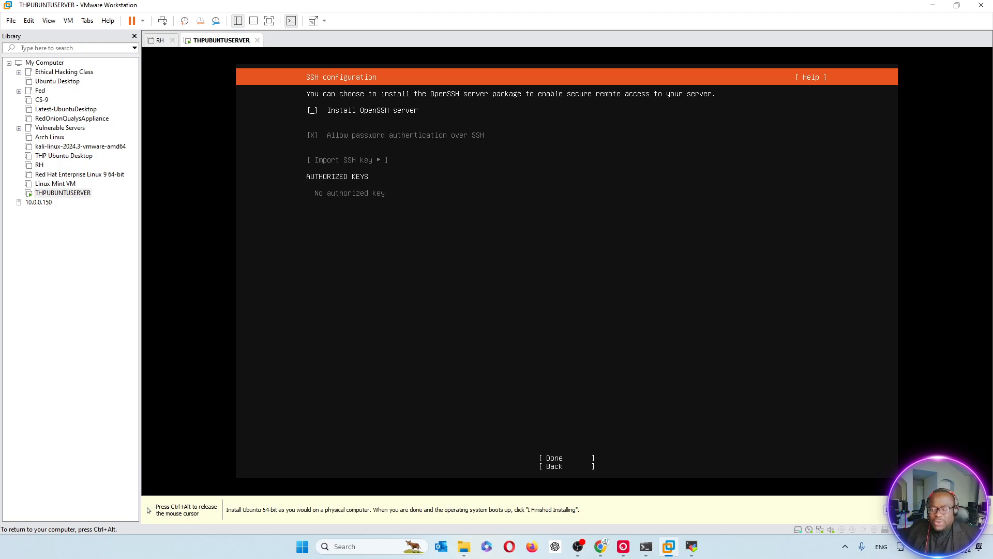
Enable installation of the OpenSSH server without importing an SSH key, and finish the SSH configuration.
key("space")
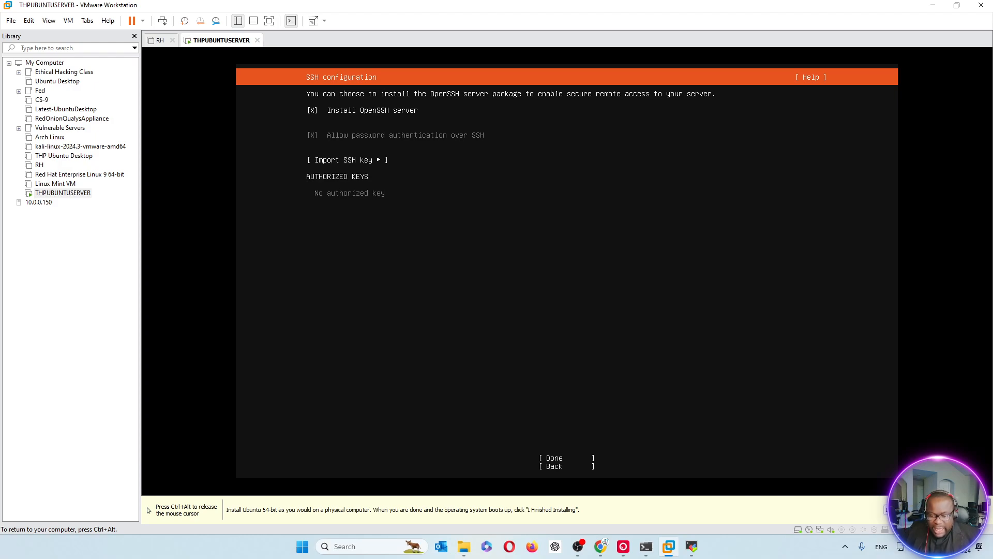
key("Tab")
key("Tab")
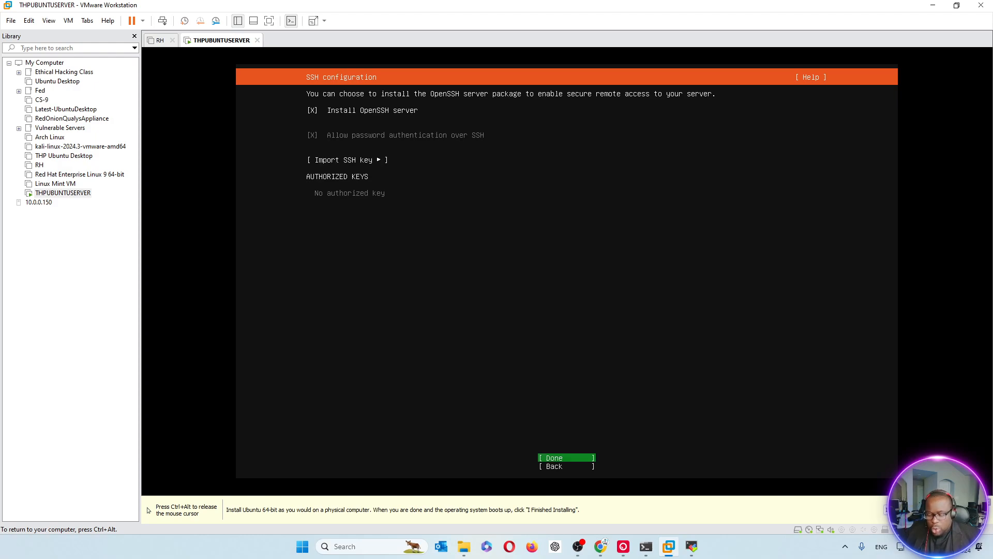
key("Return")
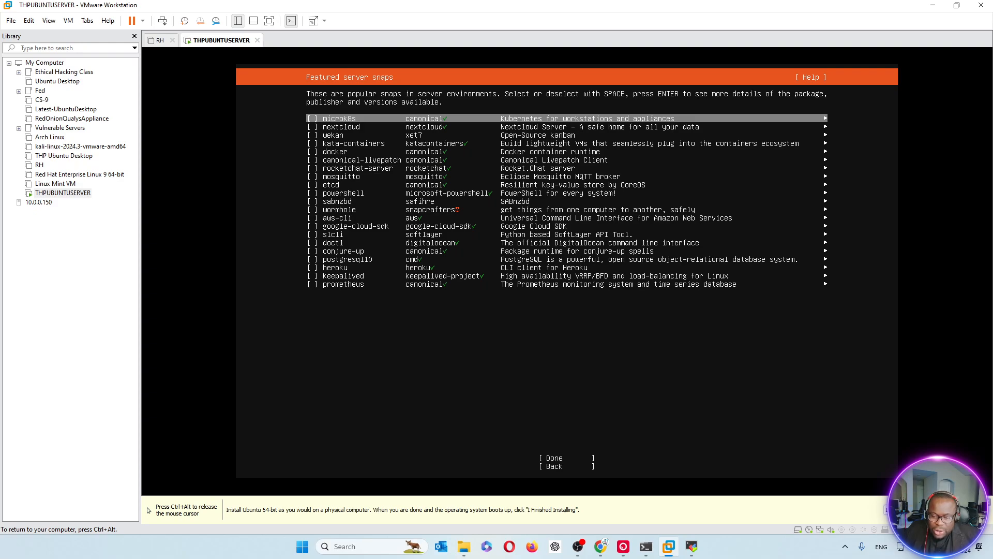
Leave all featured server snaps unselected and continue with the installation.
key("Down")
key("Down")
key("Down")
key("Down")
key("Down")
key("Down")
key("Down")
key("Down")
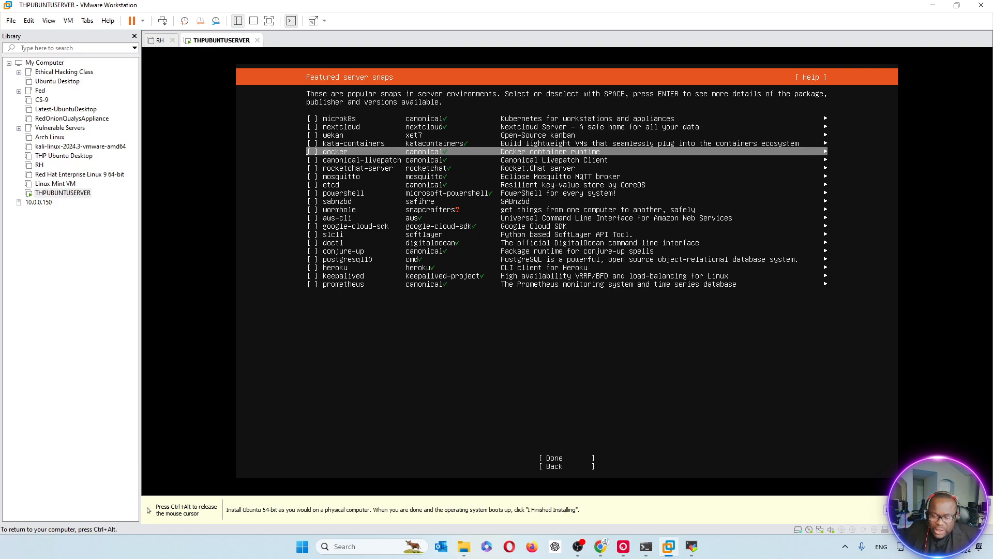
key("Down")
key("Down")
key("Down")
key("Down")
key("Down")
key("Down")
key("Down")
key("Down")
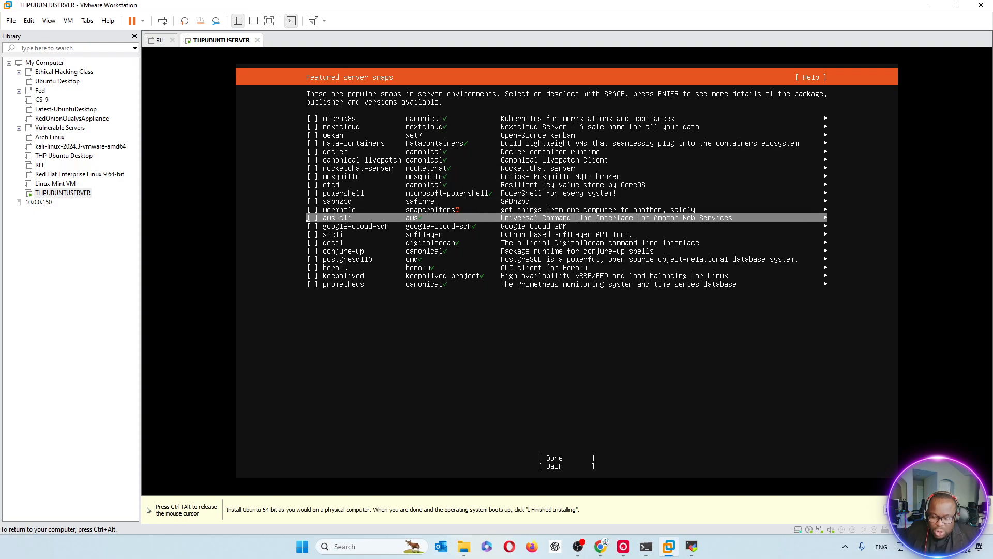
key("Down")
key("Down")
key("Down")
key("Down")
key("Down")
key("Down")
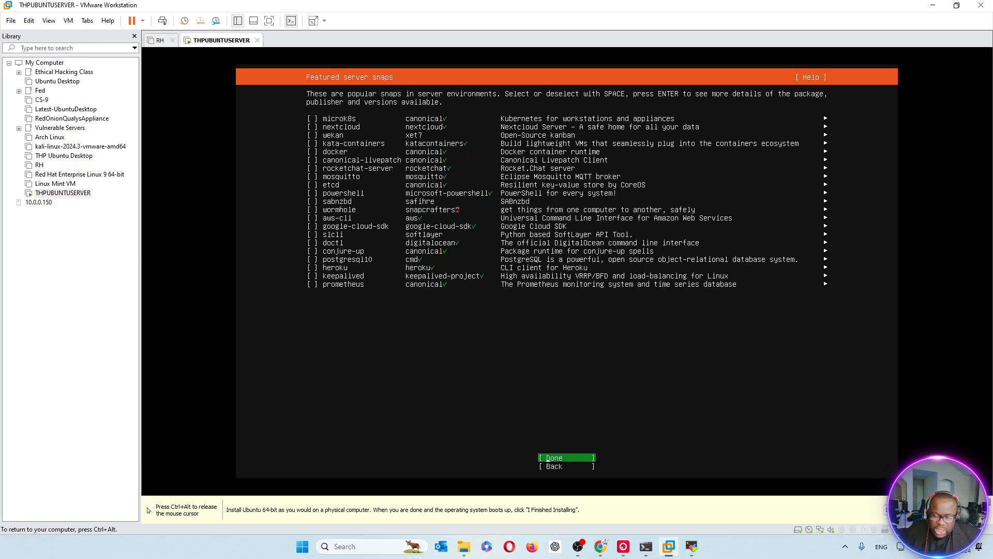
key("Up")
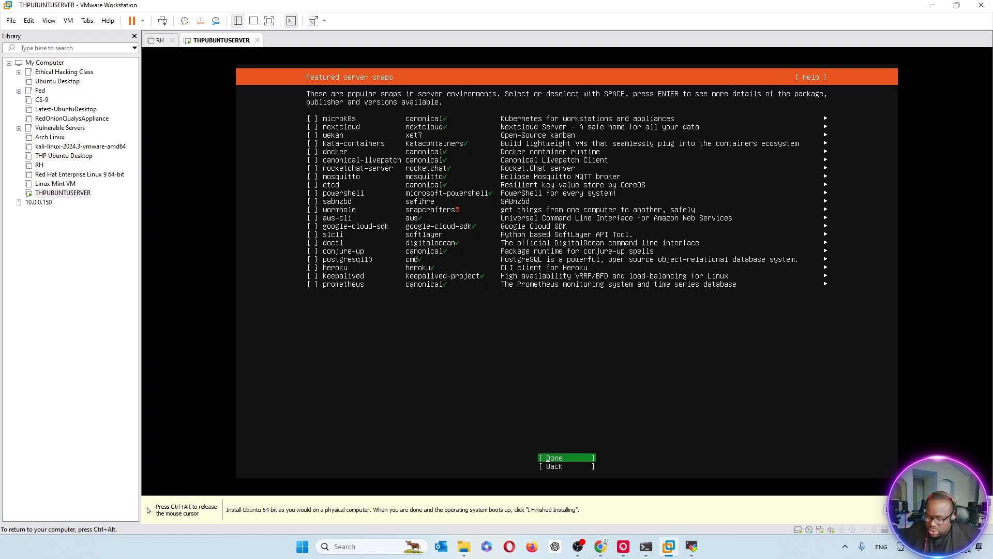
key("Return")
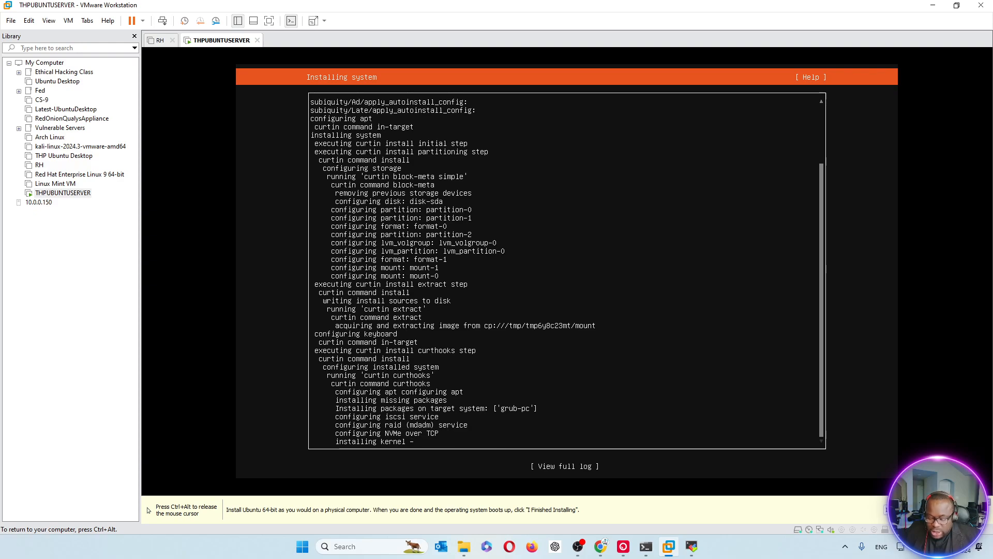
Open the full installer log to follow the installation output.
key("Tab")
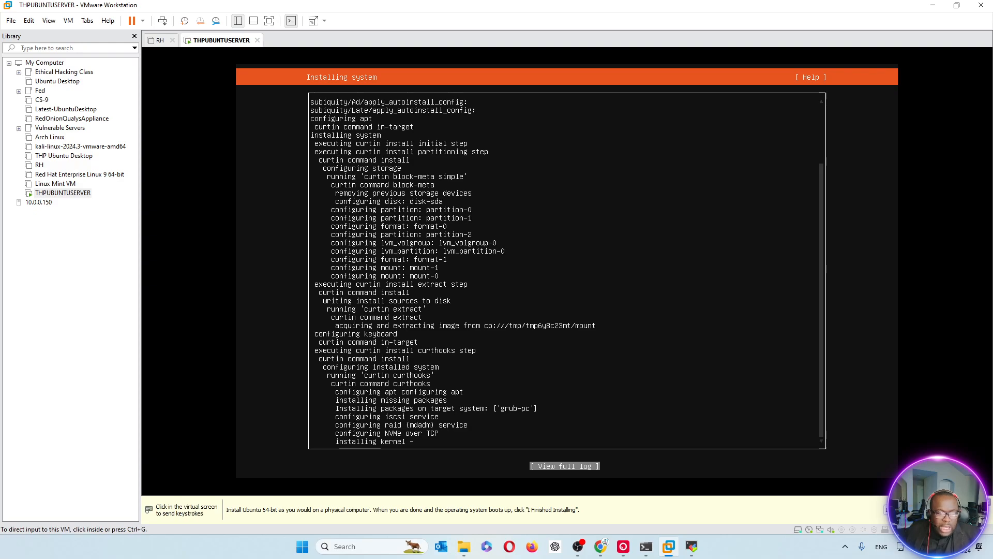
key("Return")
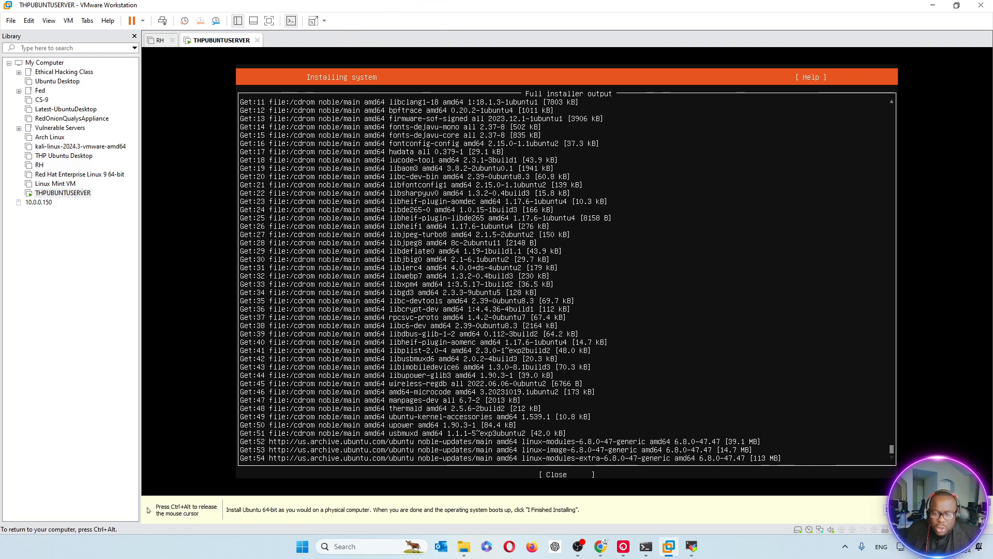
key("ctrl+alt")
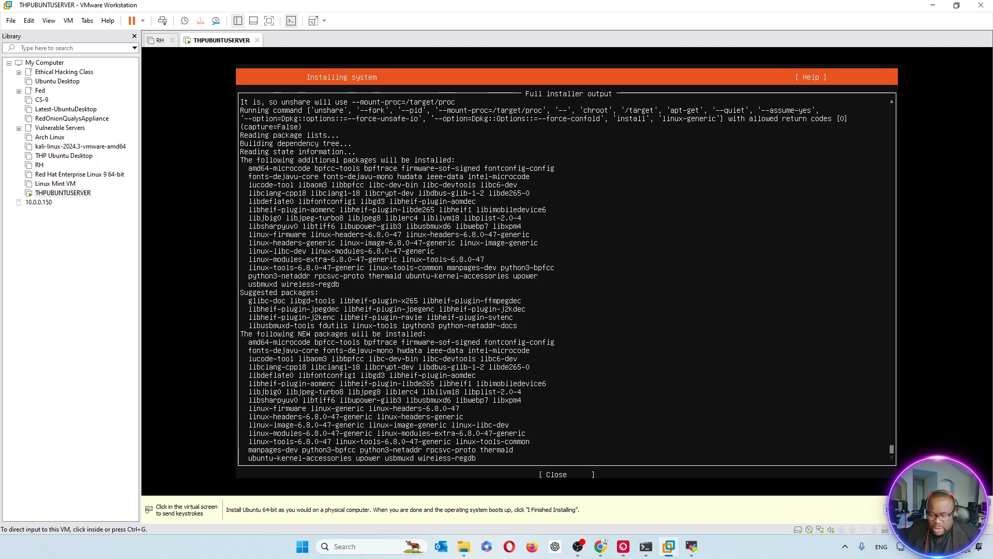
key("super")
type("epci")
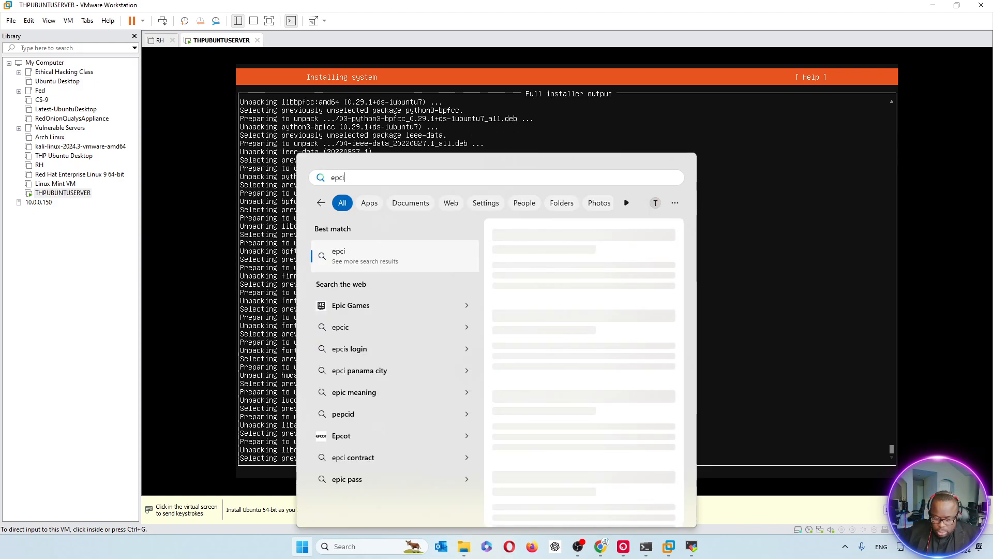
left_click(870, 239)
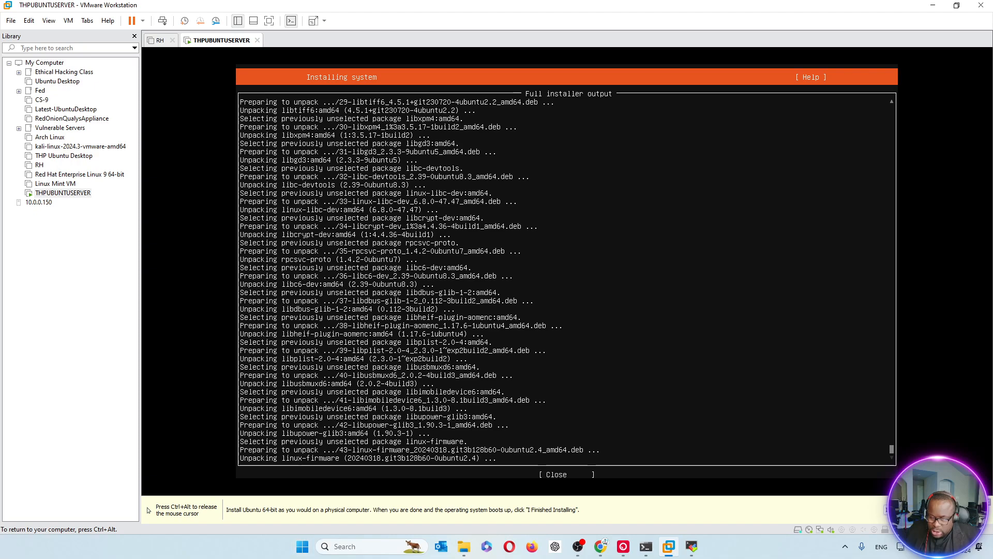
key("ctrl+alt")
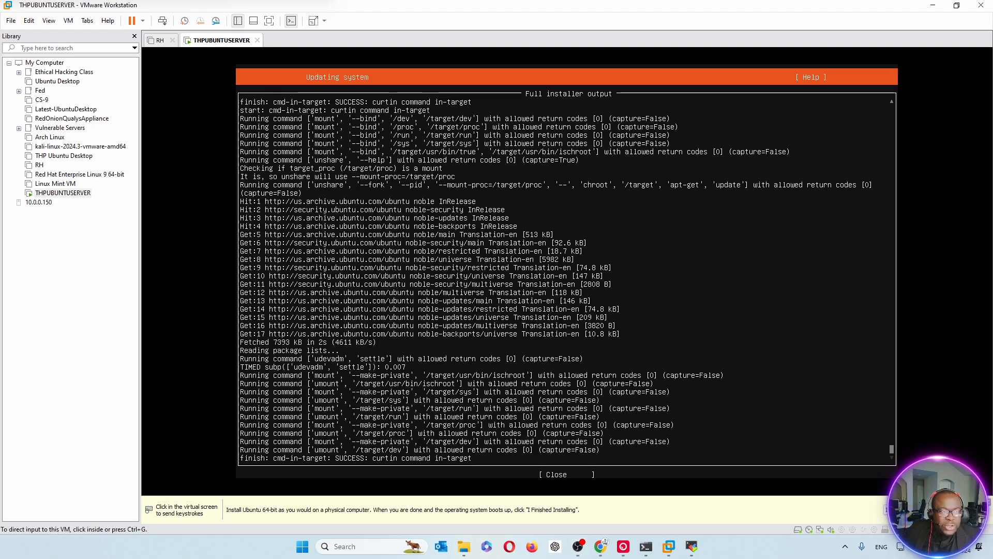
mouse_move(311, 58)
left_mouse_down()
mouse_move(354, 93)
mouse_move(346, 56)
mouse_move(294, 64)
left_mouse_up()
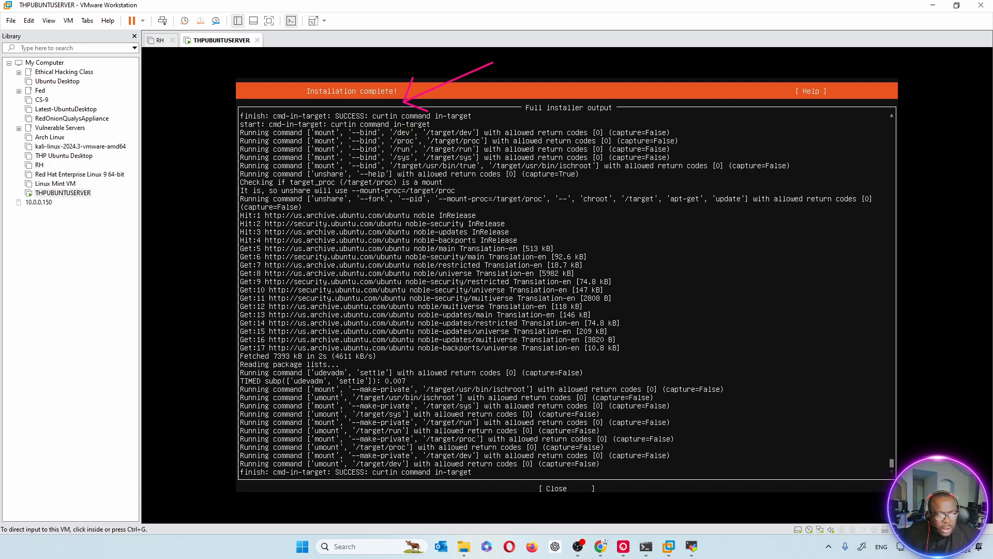
mouse_move(394, 64)
left_mouse_down()
mouse_move(297, 100)
mouse_move(418, 65)
mouse_move(302, 86)
left_mouse_up()
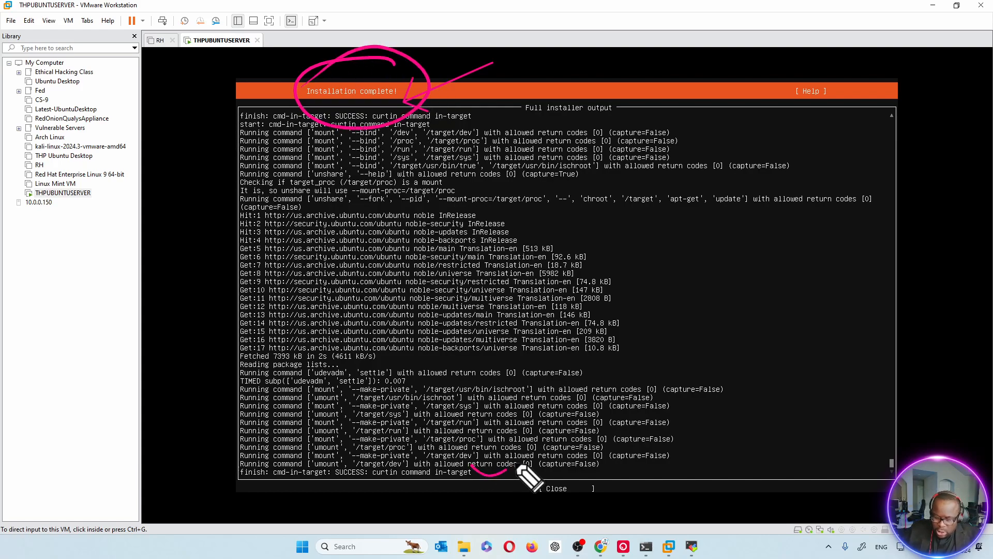
left_click_drag(474, 471, 757, 300)
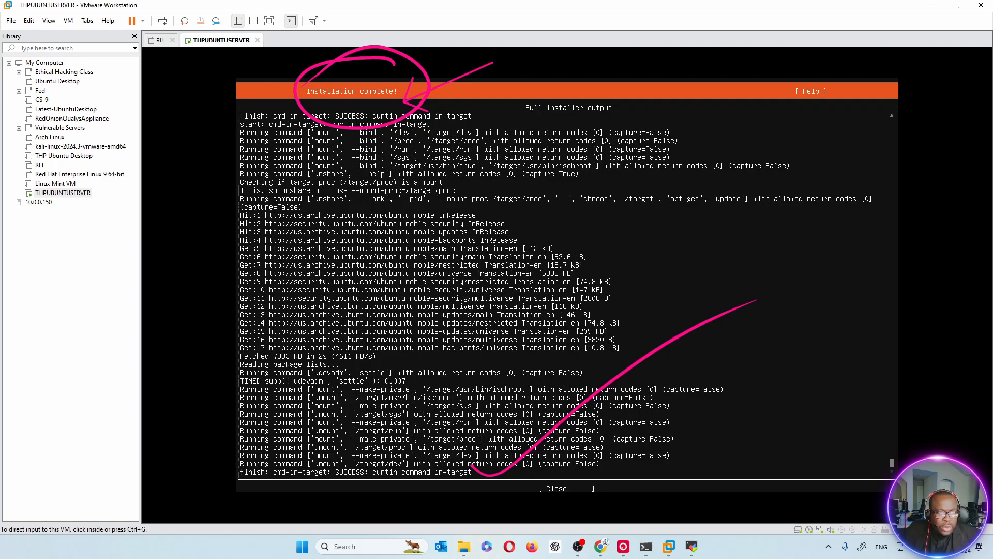
left_click(544, 488)
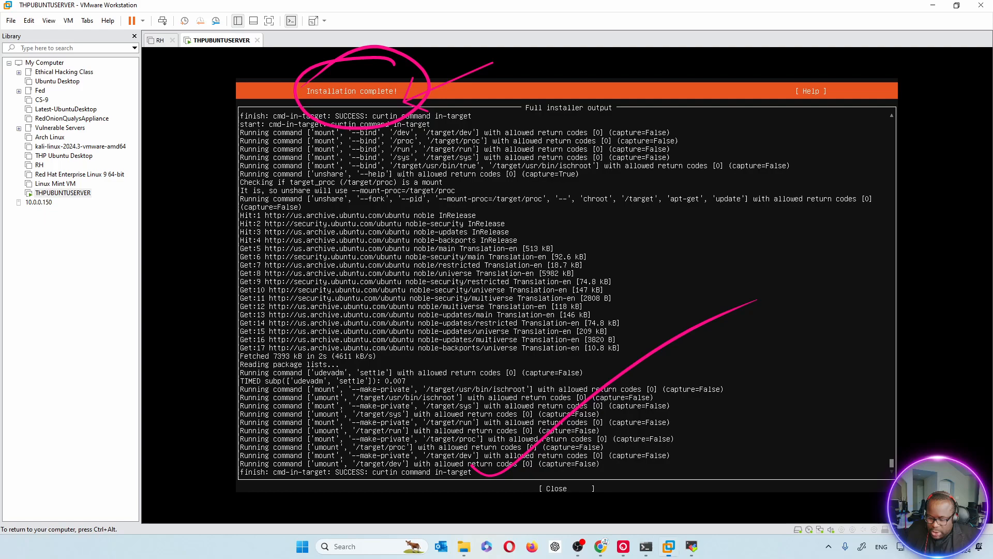
key("ctrl+alt")
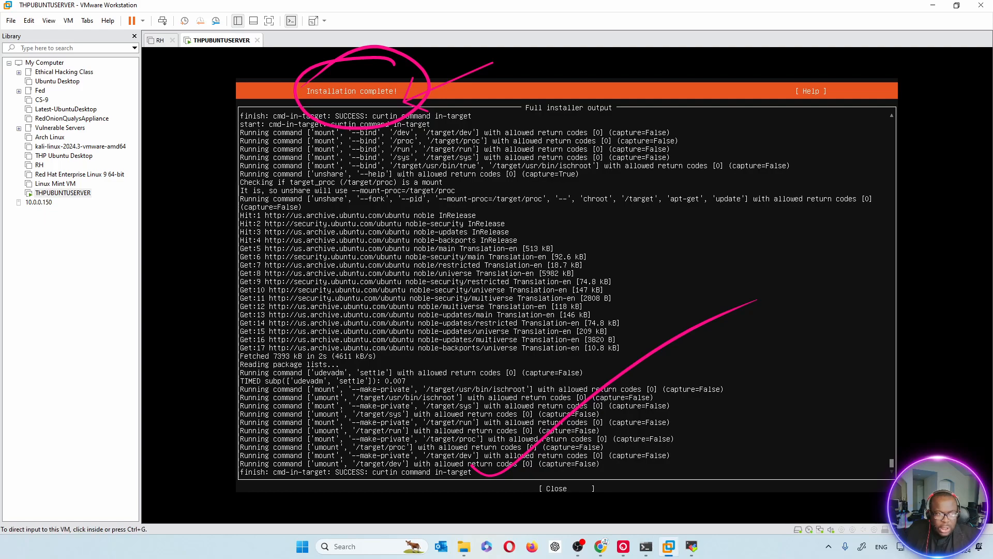
key("Escape")
Close the full installer output and reboot the newly installed server.
left_click(528, 264)
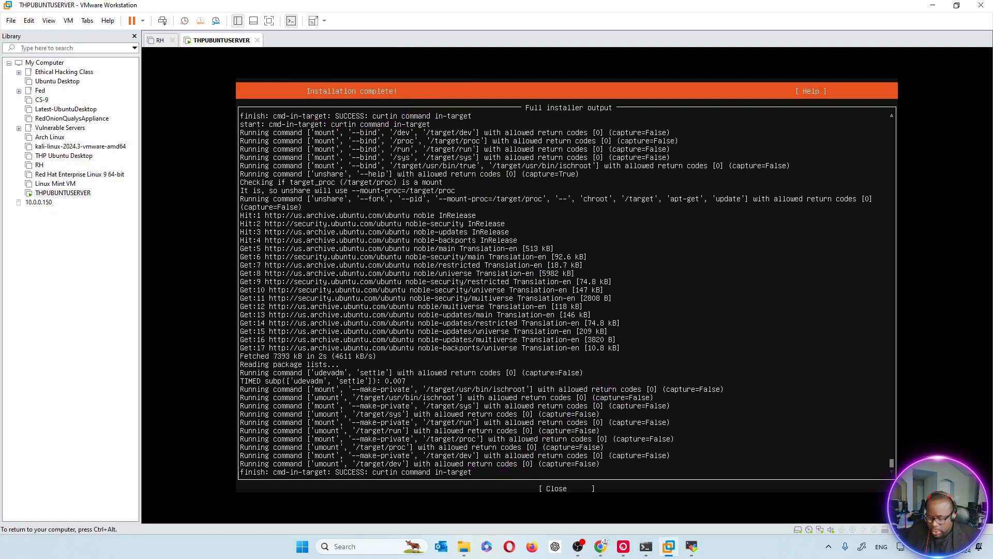
key("Tab")
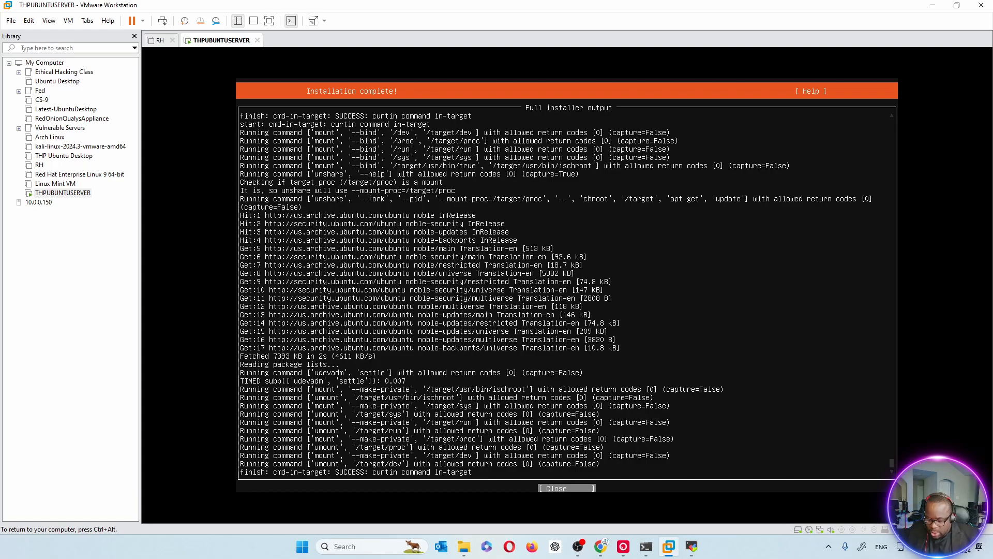
key("Return")
key("Down")
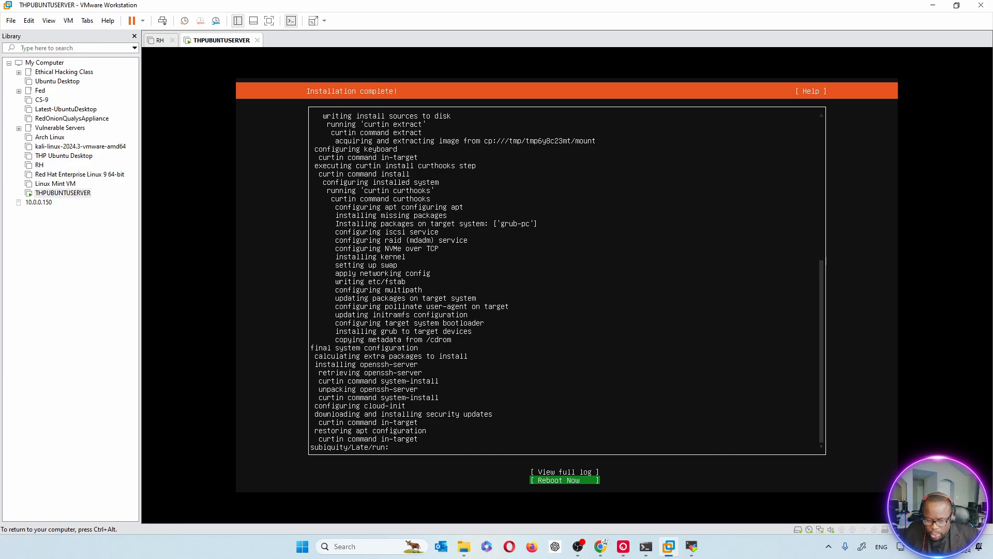
key("Return")
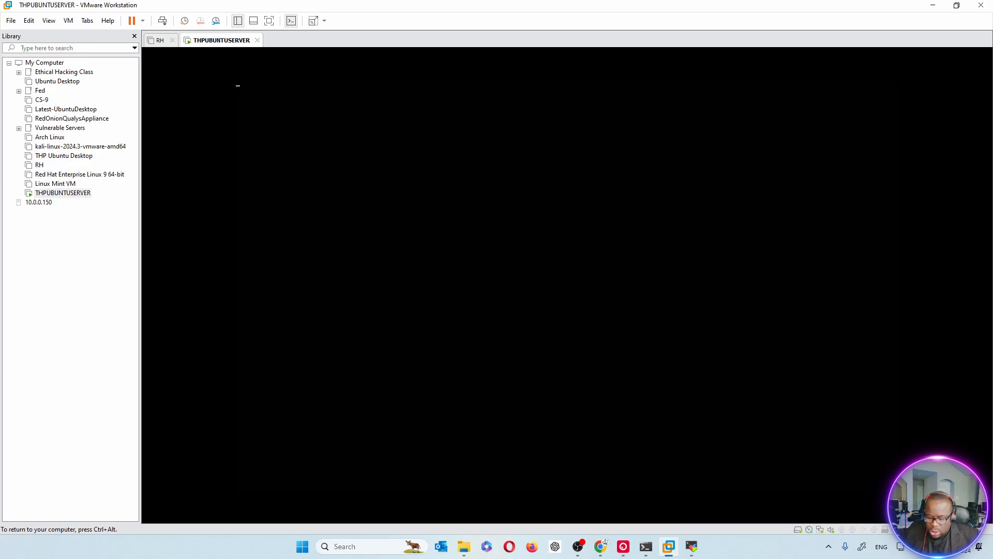
Acknowledge the request to remove the installation medium so the virtual machine restarts.
key("ctrl+alt")
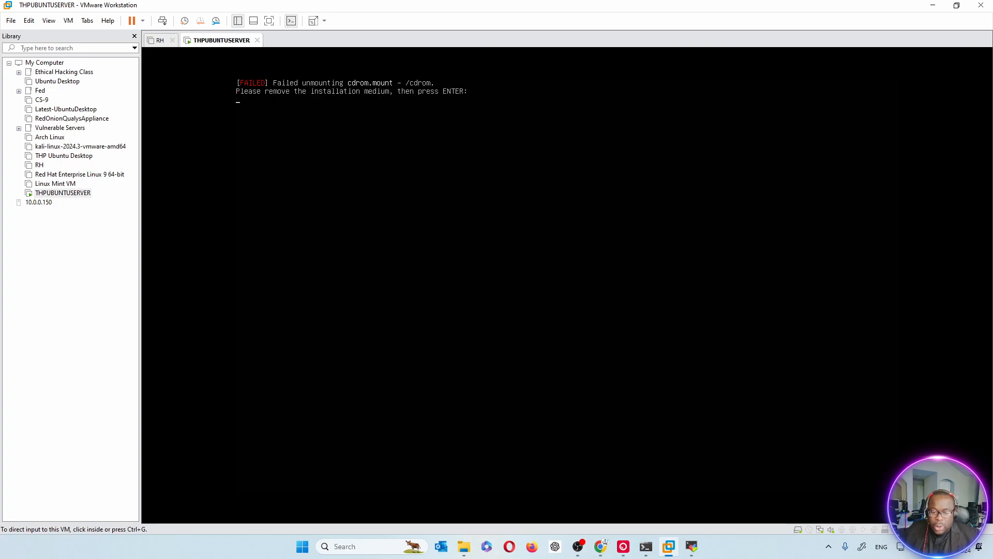
key("ctrl+g")
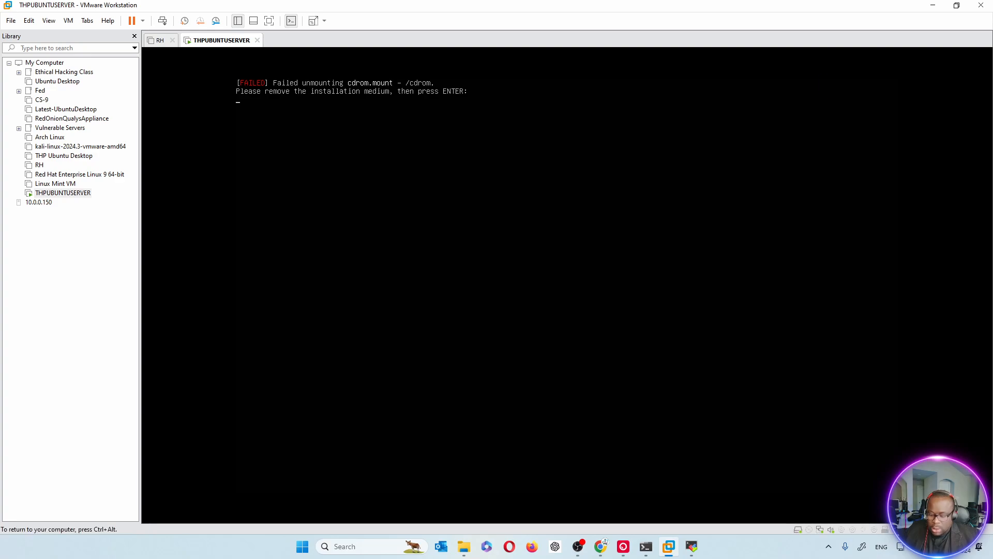
key("Return")
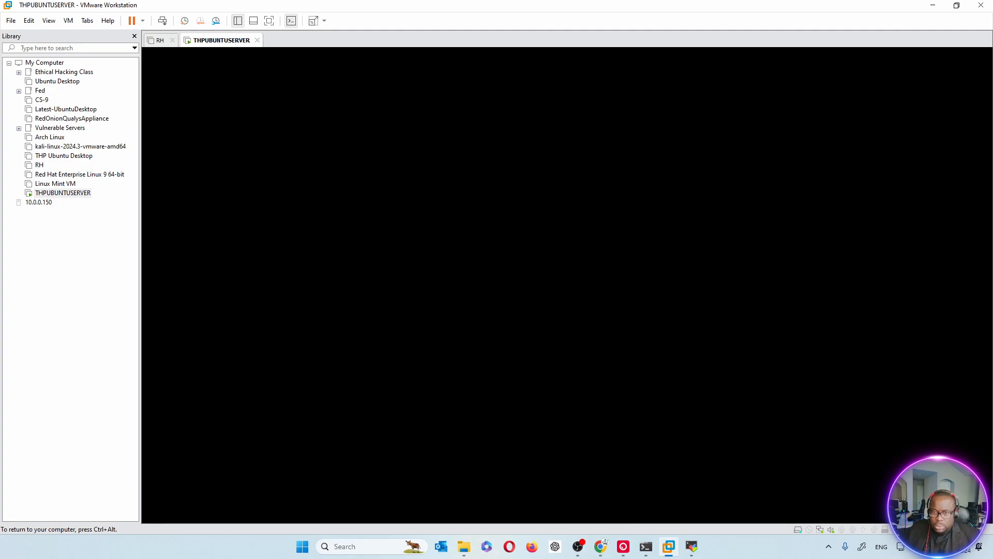
Log in to the server console as thp with the account password.
key("ctrl+alt")
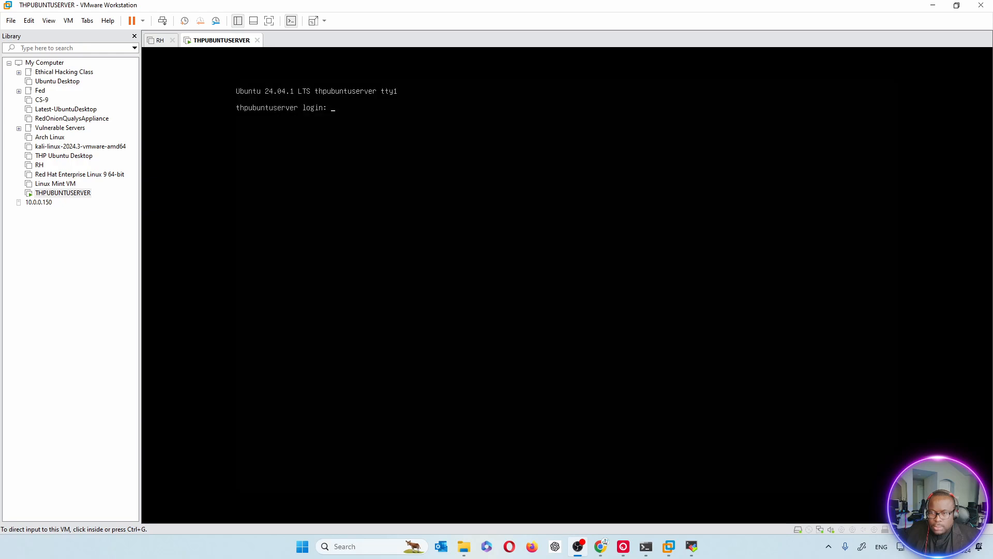
left_click(533, 254)
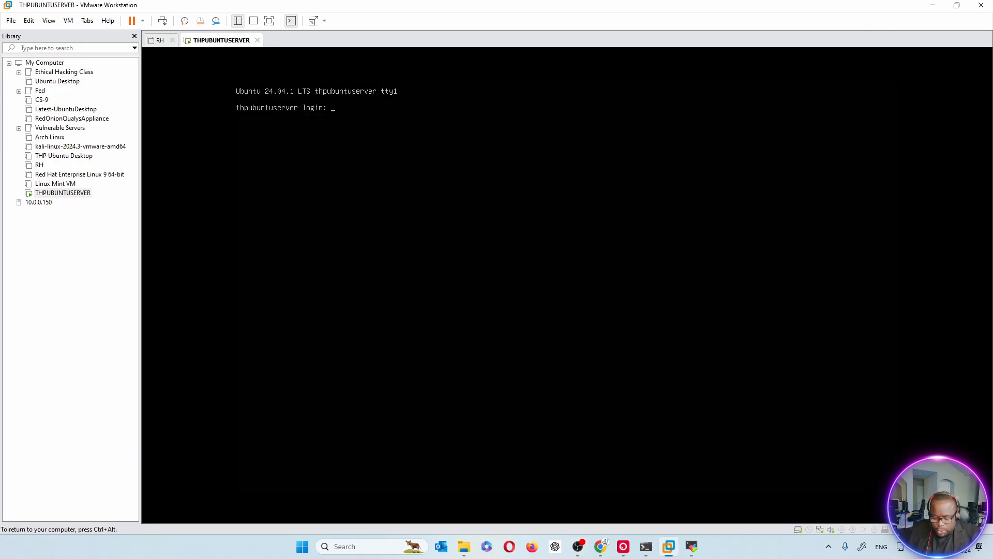
type("th0")
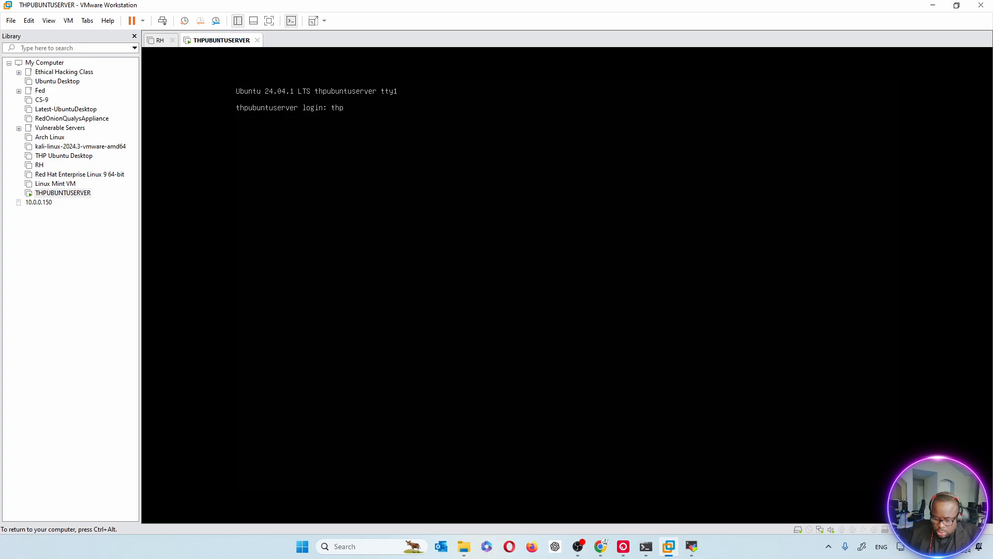
key("Return")
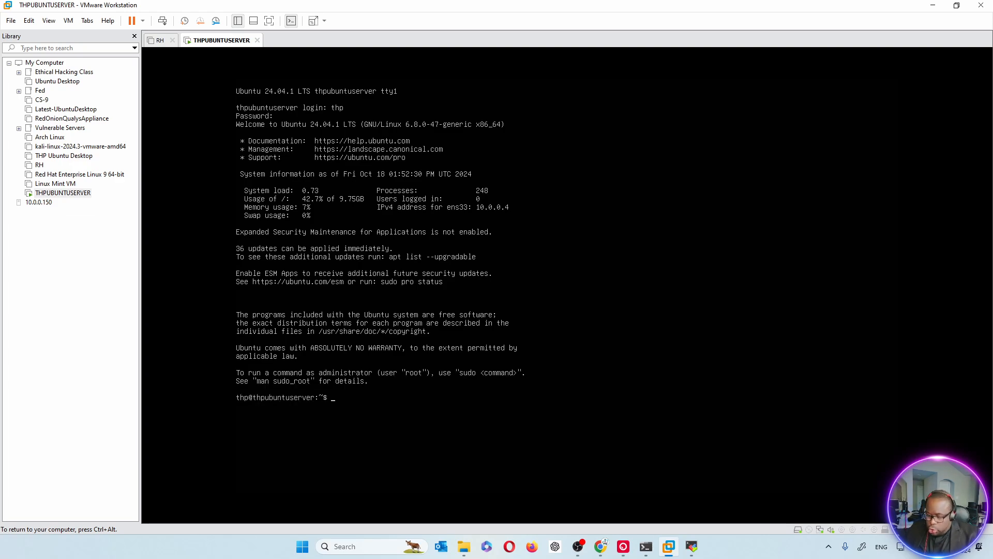
key("ctrl+alt")
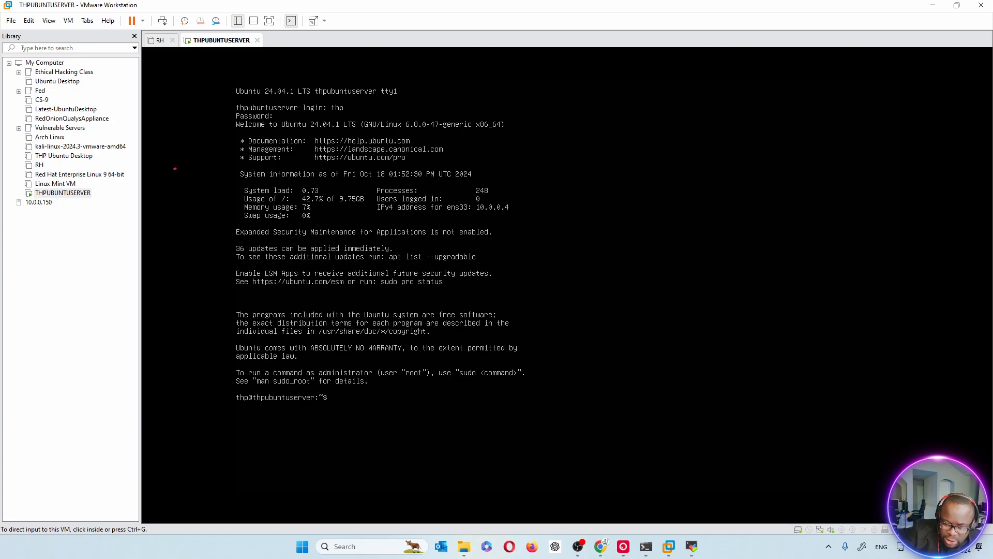
left_click_drag(175, 169, 240, 132)
mouse_move(219, 132)
left_mouse_down()
mouse_move(229, 128)
mouse_move(234, 148)
left_mouse_up()
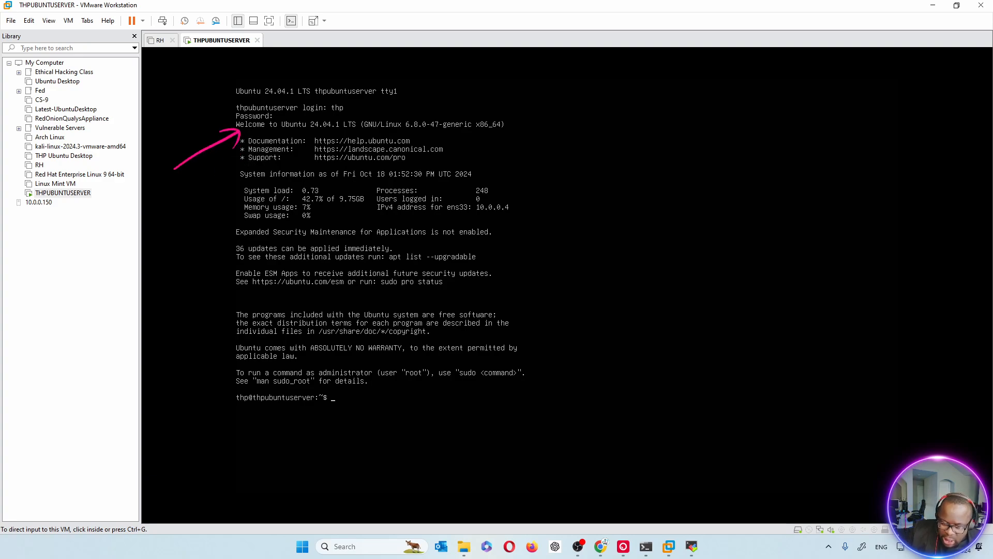
mouse_move(232, 178)
left_mouse_down()
mouse_move(227, 200)
mouse_move(251, 226)
left_mouse_up()
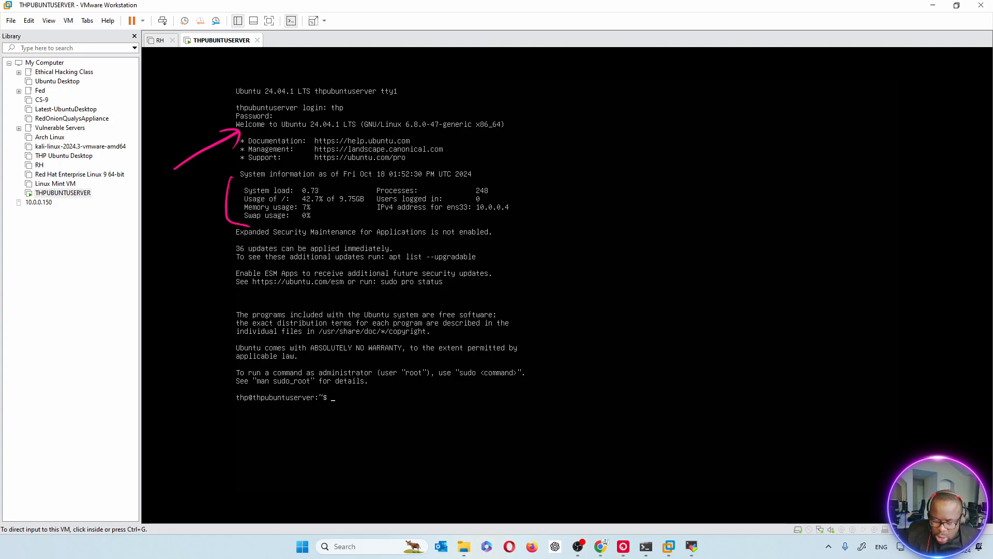
mouse_move(569, 140)
left_mouse_down()
mouse_move(496, 197)
mouse_move(526, 193)
left_mouse_up()
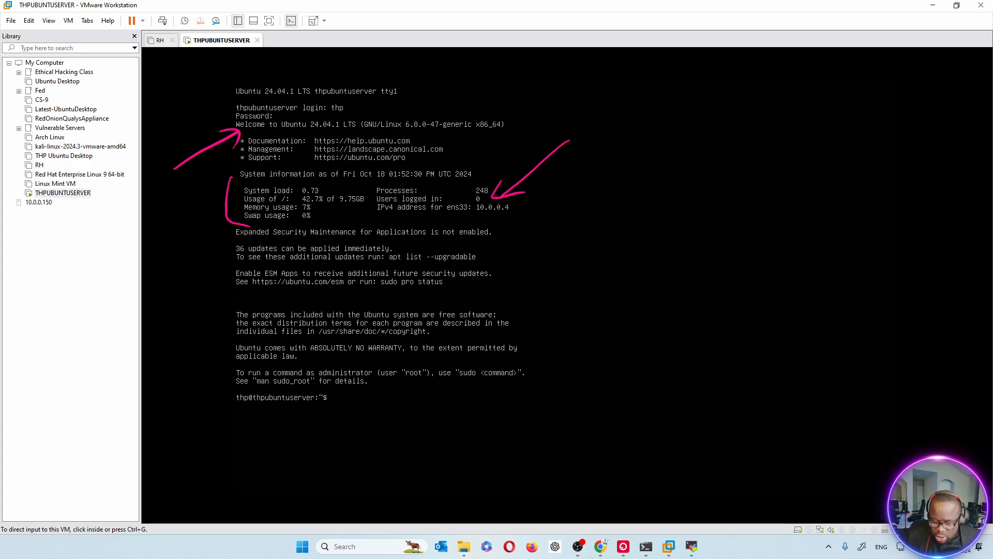
left_click_drag(378, 219, 517, 210)
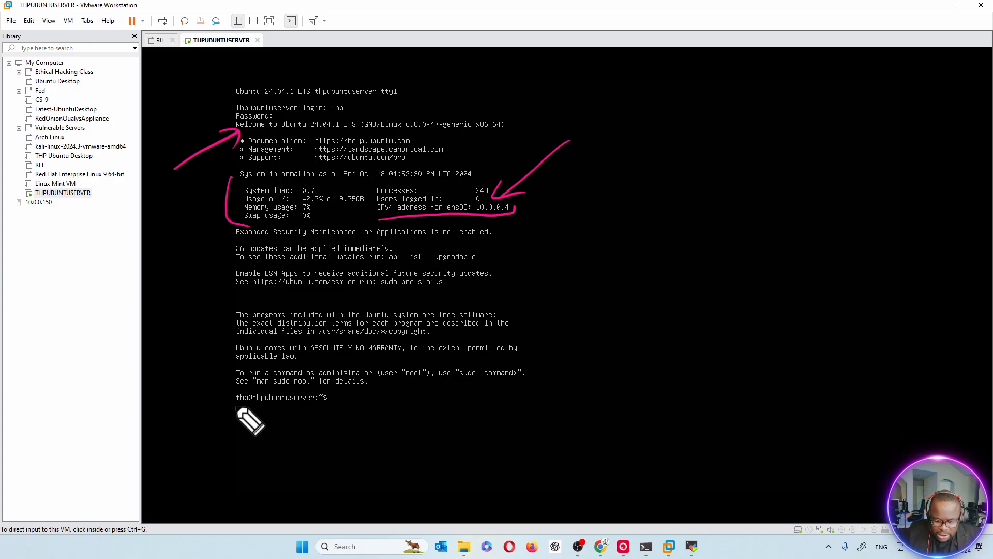
left_click_drag(234, 408, 318, 407)
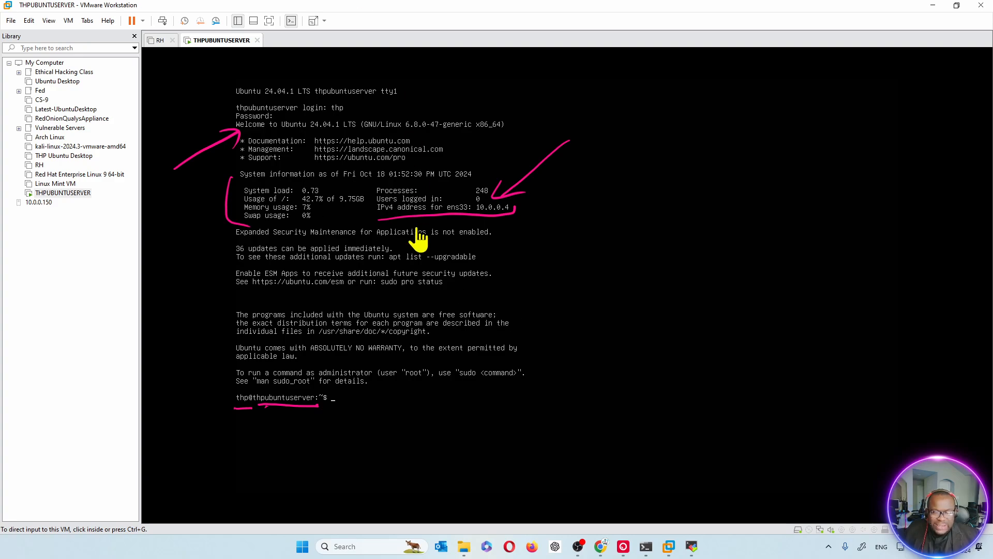
key("Escape")
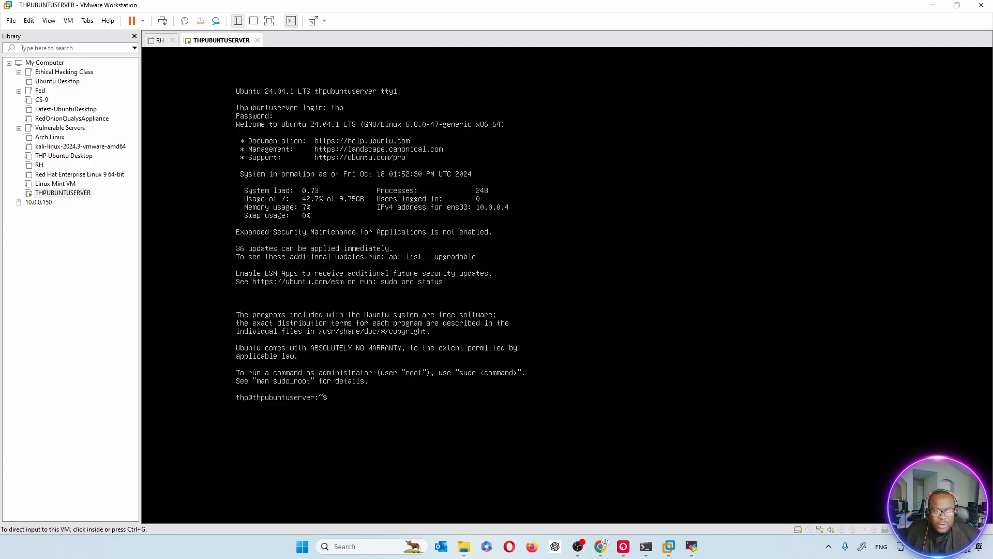